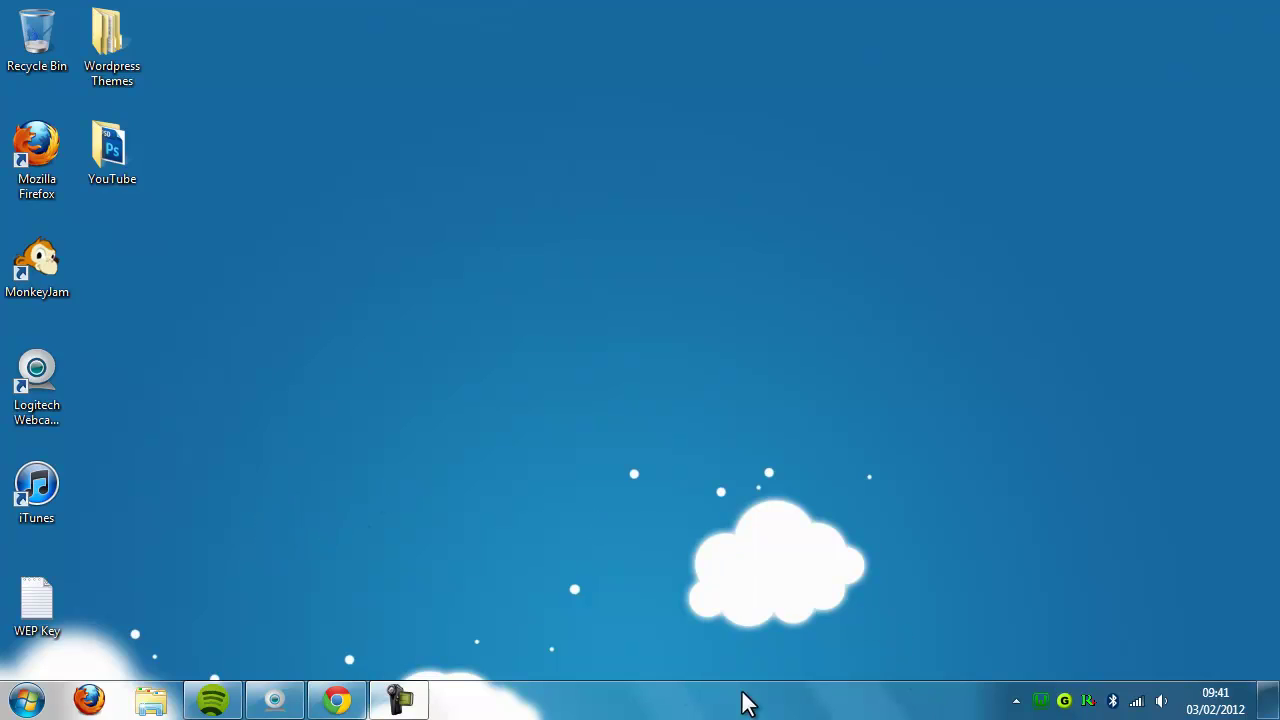
Open the WAMP www directory from the WampServer menu and create a folder named wpsitetutorial
right_click(1041, 701)
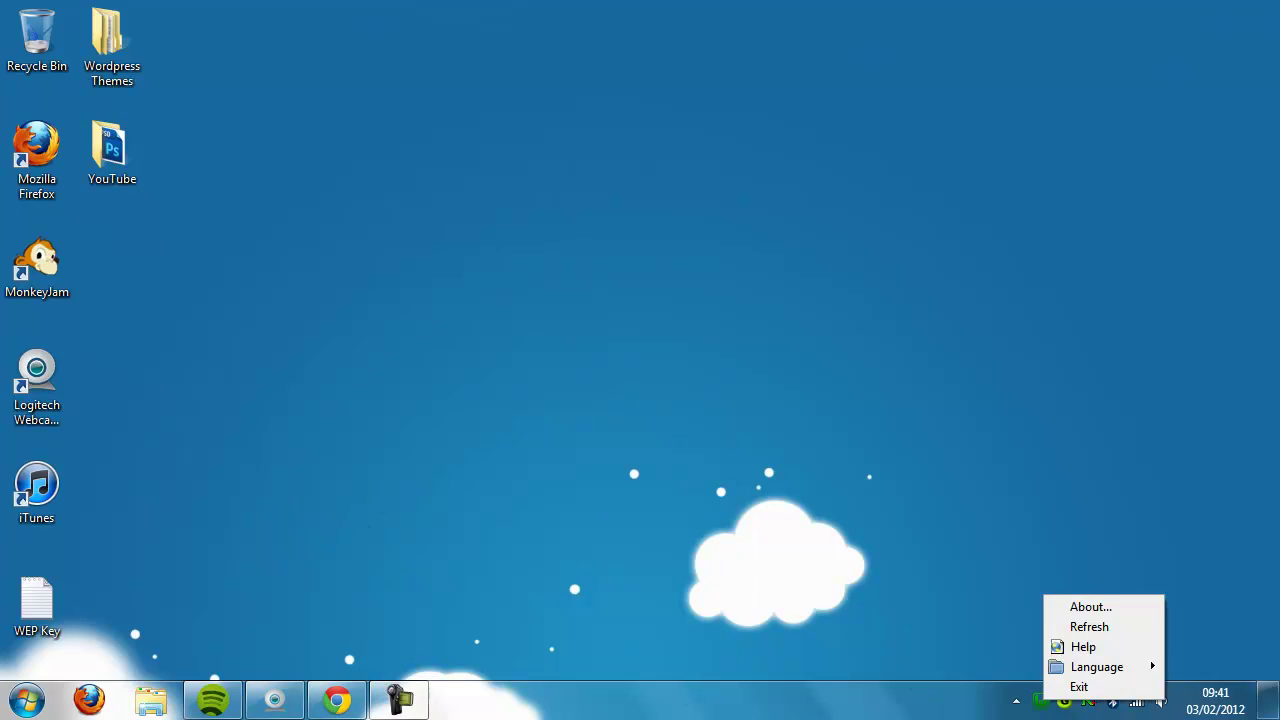
left_click(1041, 701)
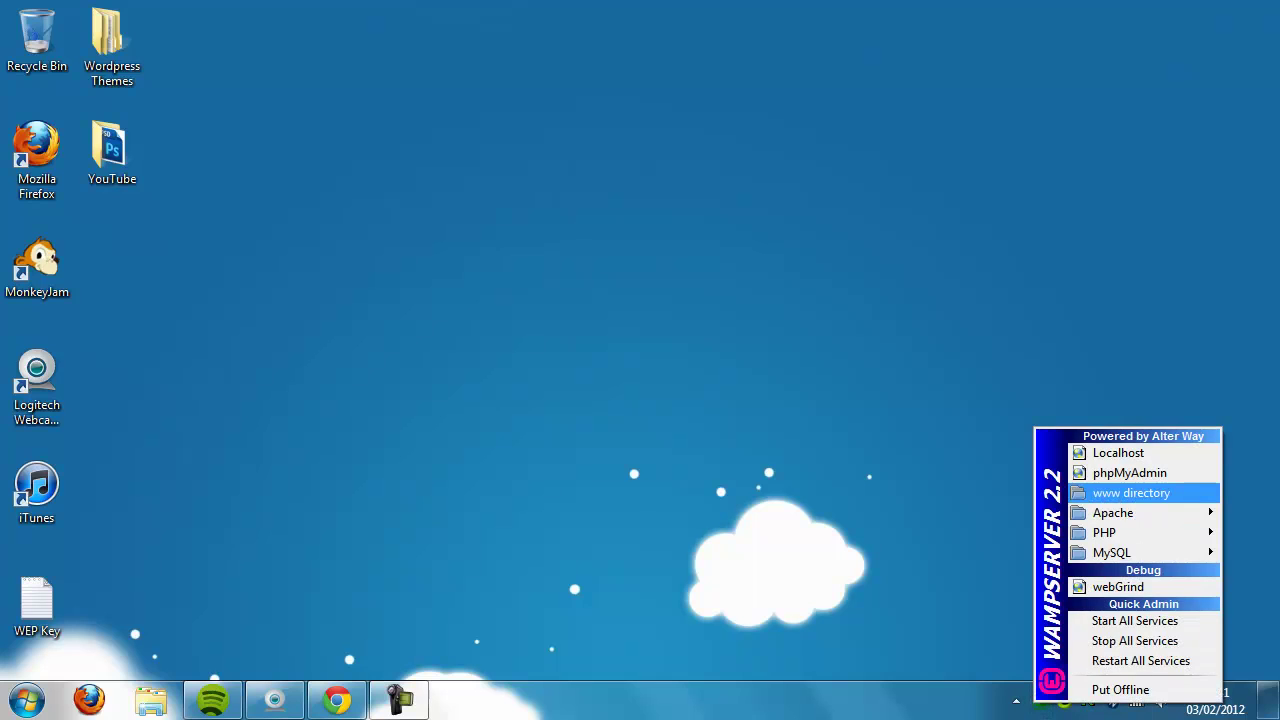
left_click(1131, 493)
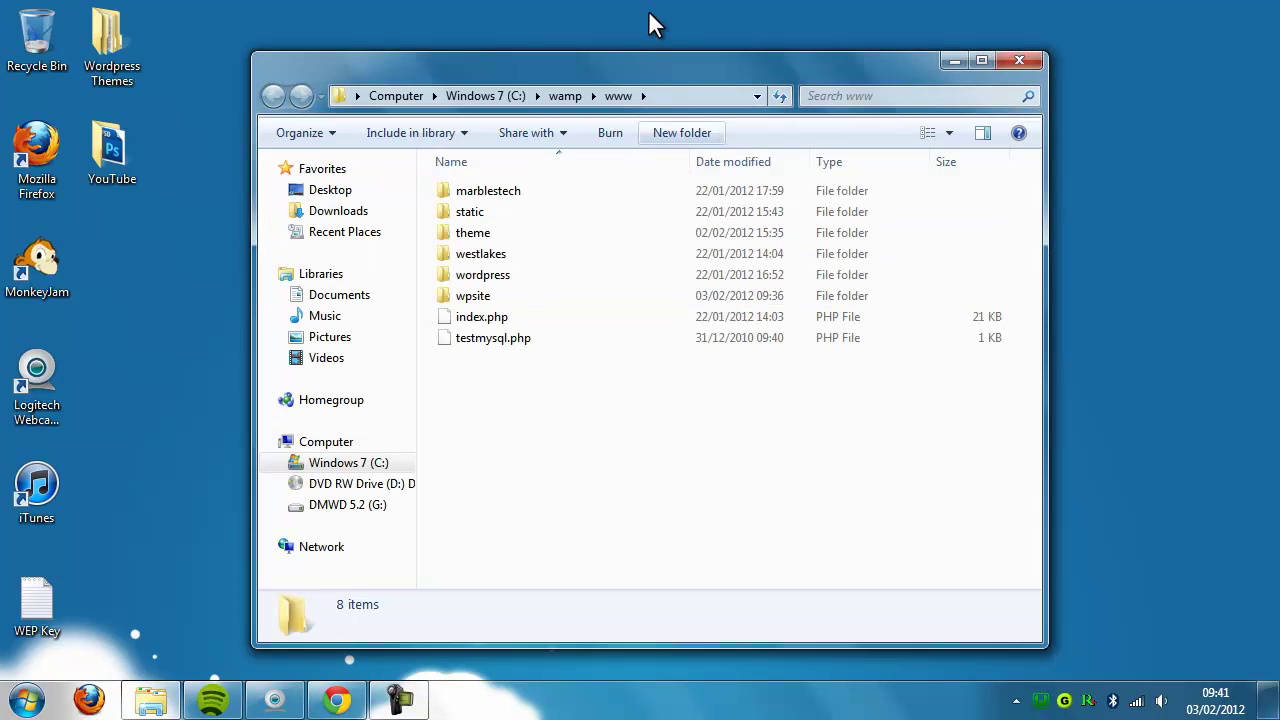
left_click(690, 132)
type("w")
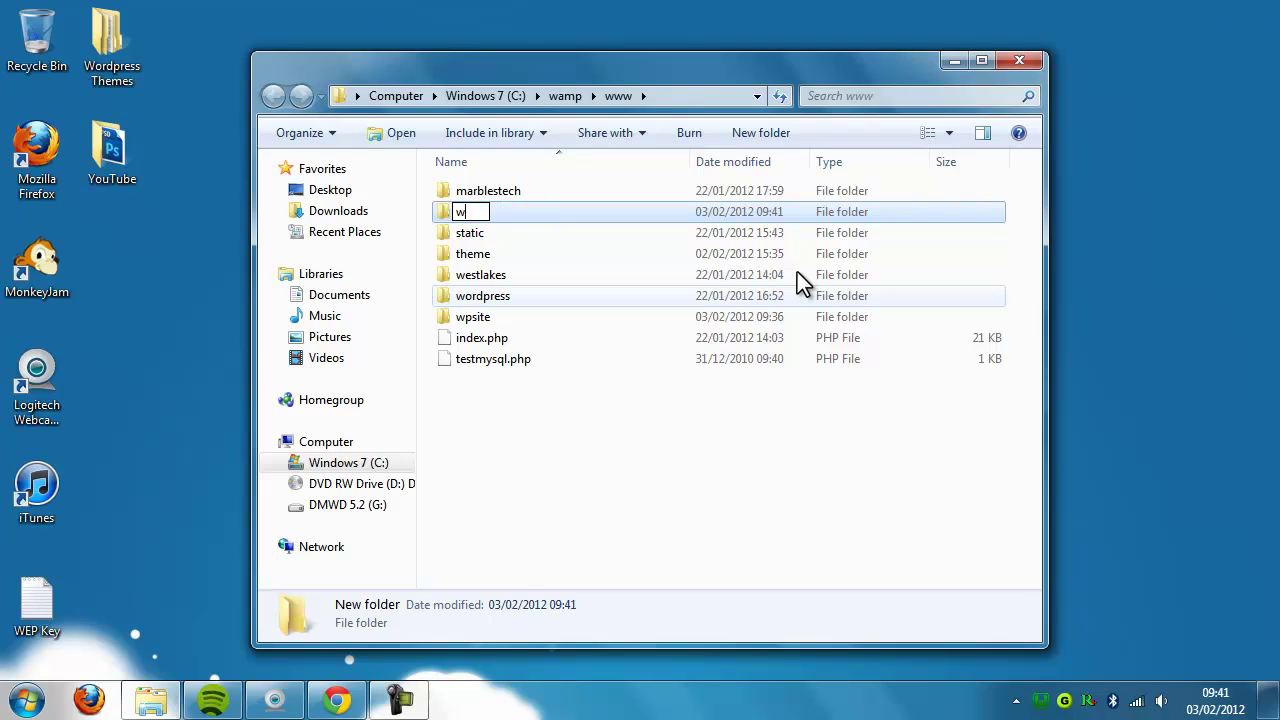
type("psite")
type("tutori")
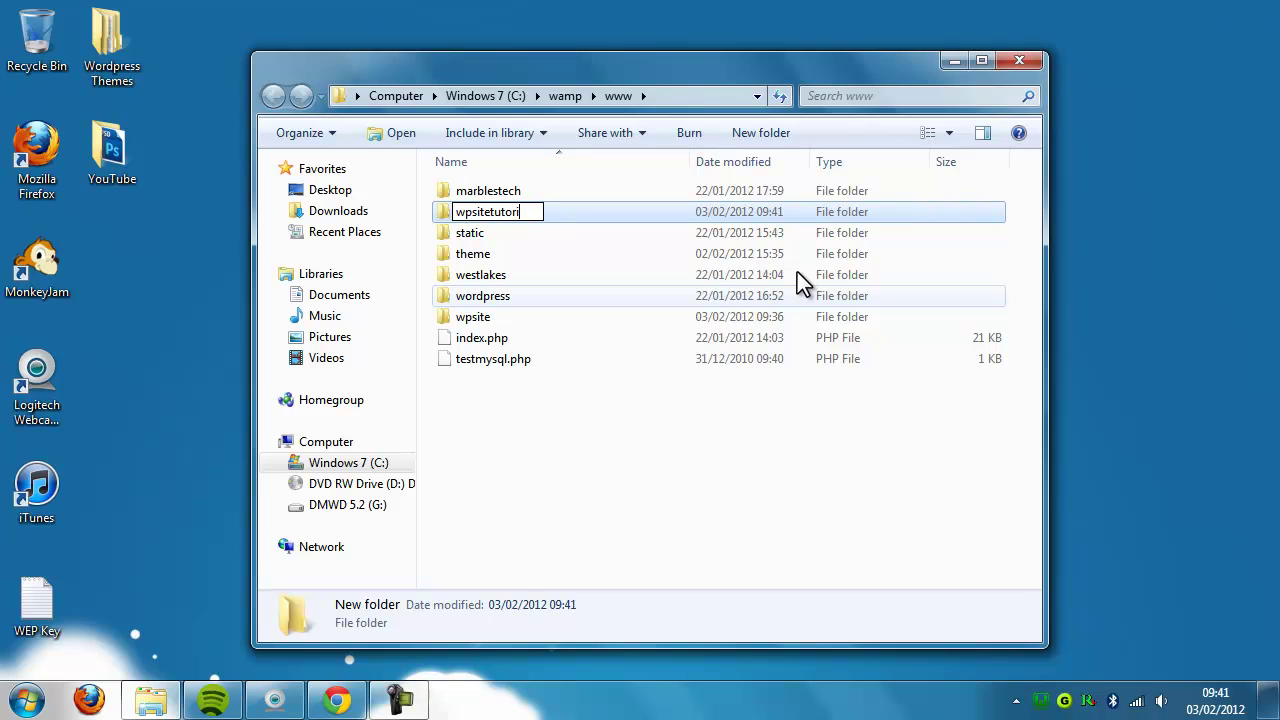
type("al")
Open wpsitetutorial and the Downloads folder, snapped side by side
key("Return")
key("Return")
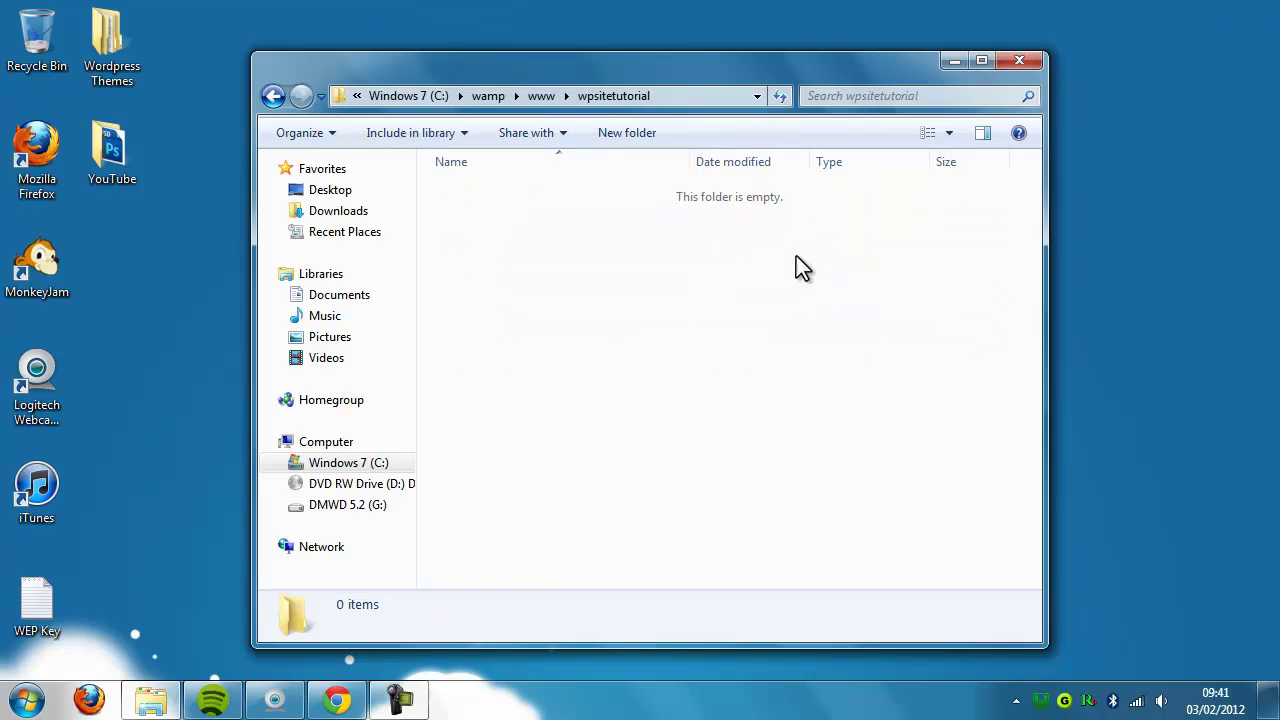
left_click(27, 700)
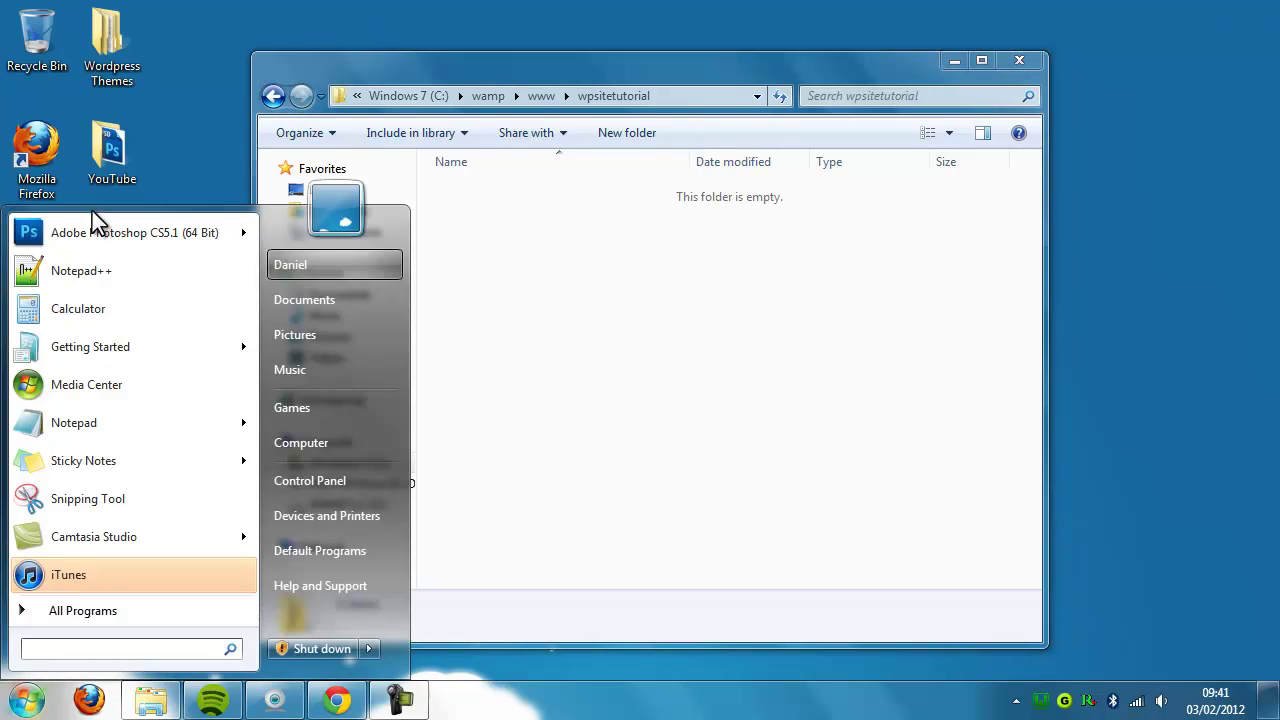
left_click(335, 262)
left_click(800, 215)
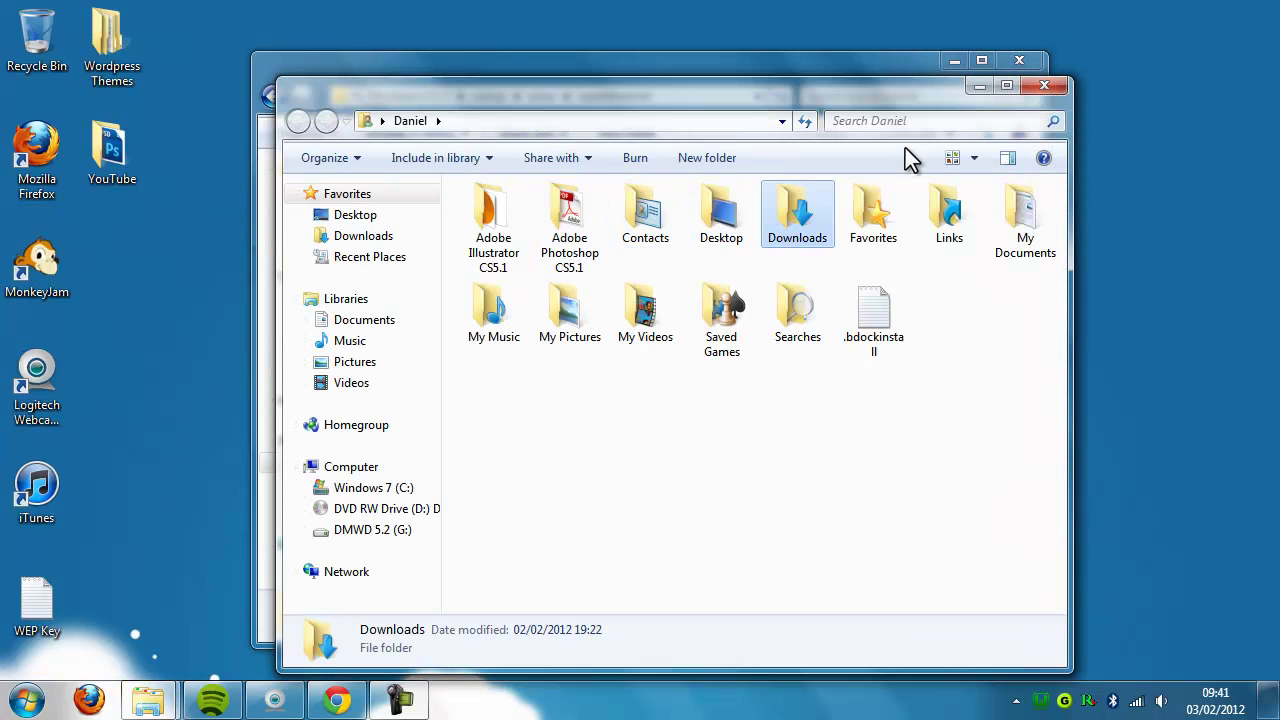
key("Return")
key("super+Right")
key("super+Left")
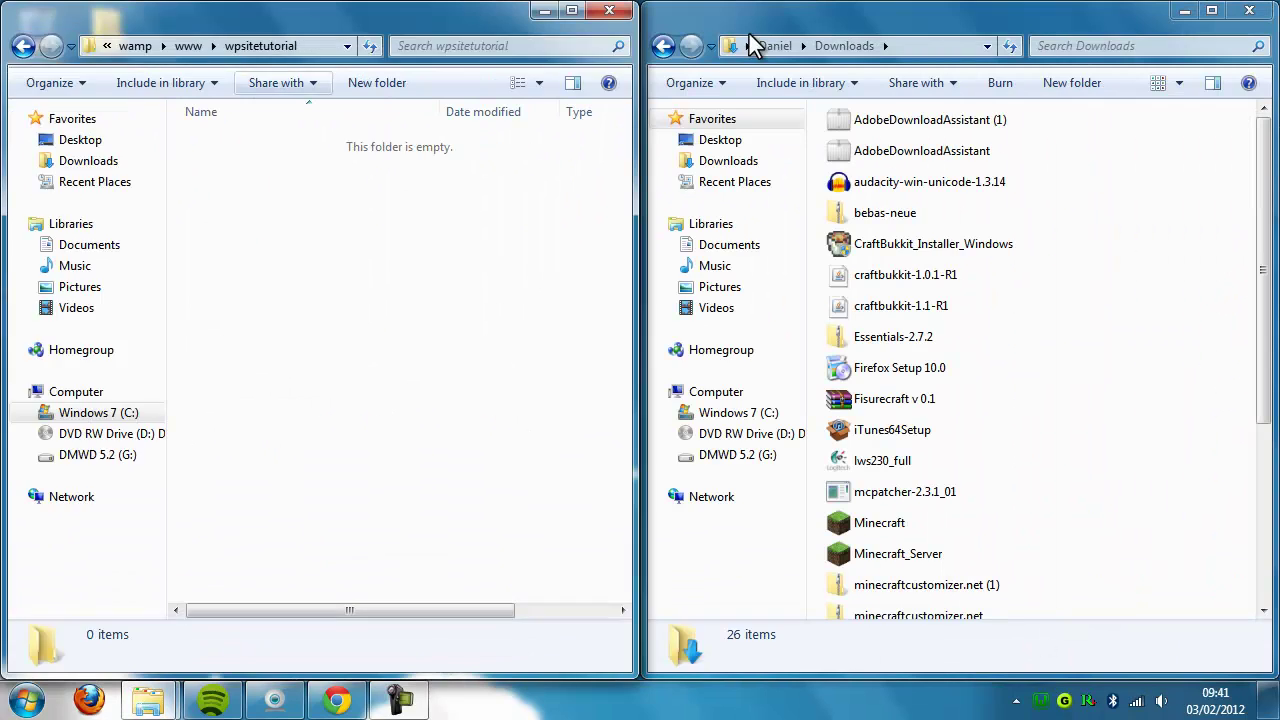
Copy all 22 items from wordpress-3.3.1.zip's wordpress folder into wpsitetutorial
key("Down")
key("Down")
key("Down")
key("Down")
key("Down")
key("Return")
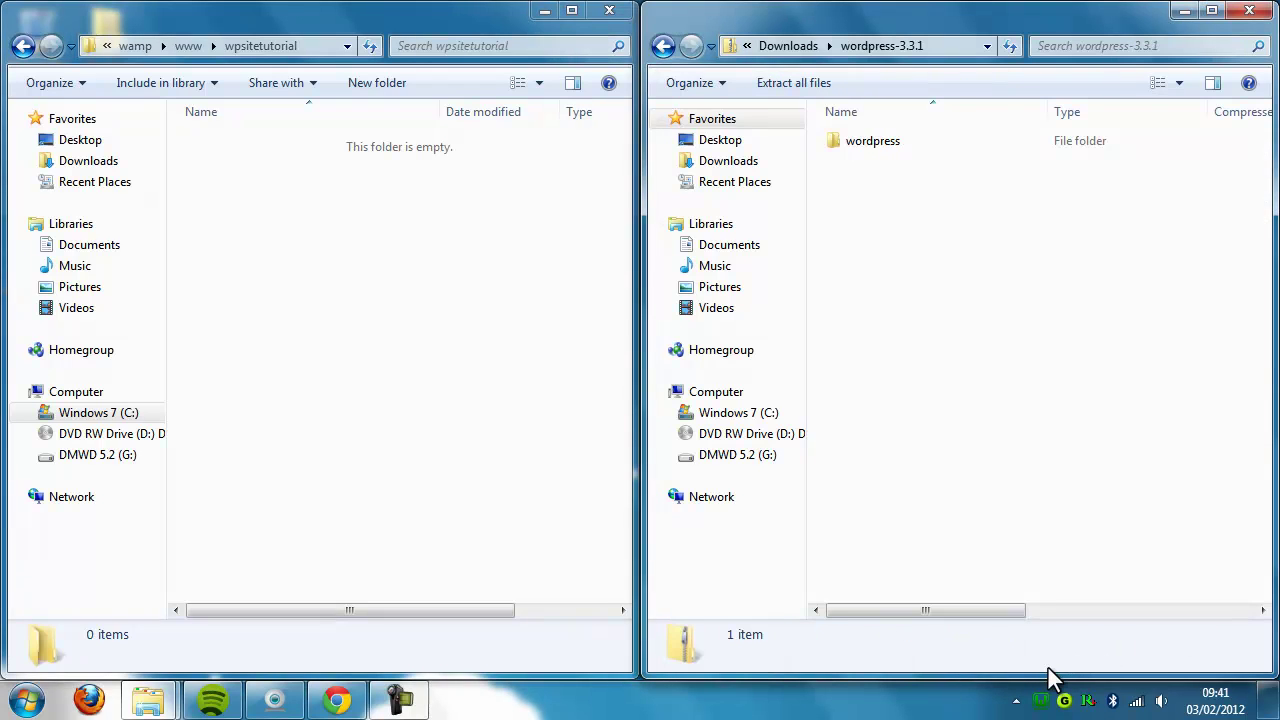
key("Down")
key("Return")
key("Down")
key("Down")
key("Down")
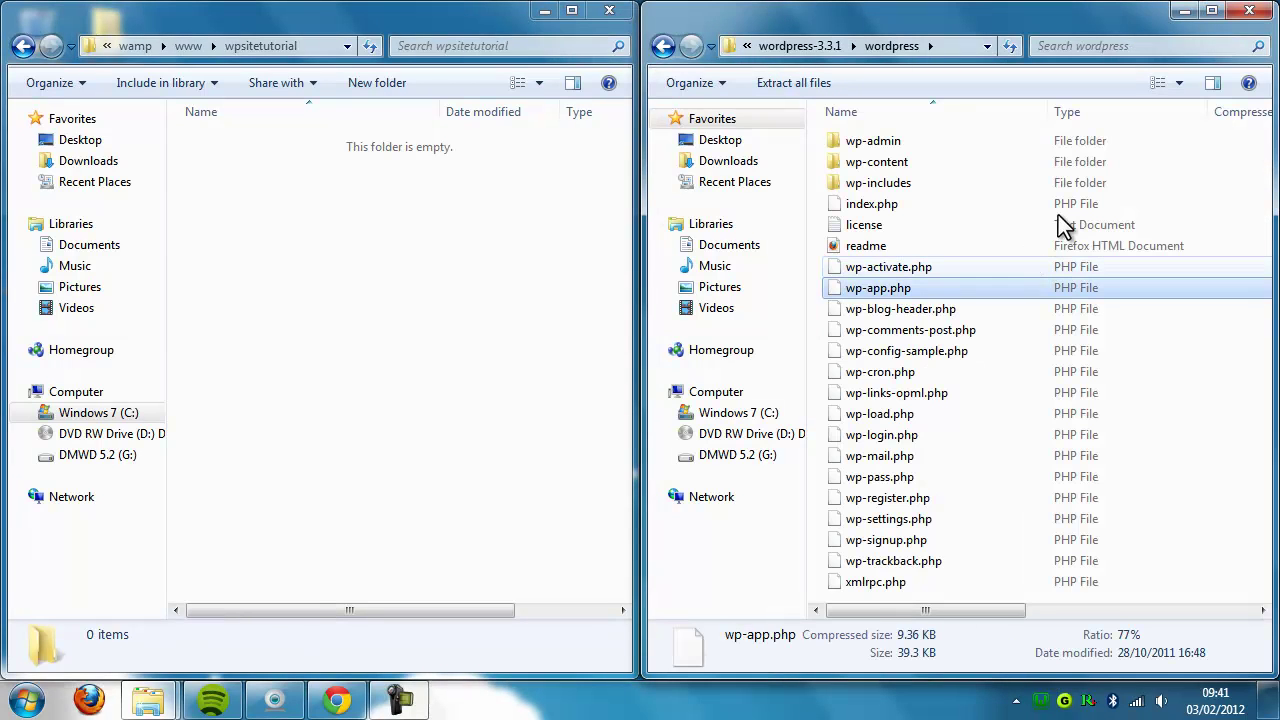
key("ctrl+a")
left_click_drag(1062, 222, 215, 418)
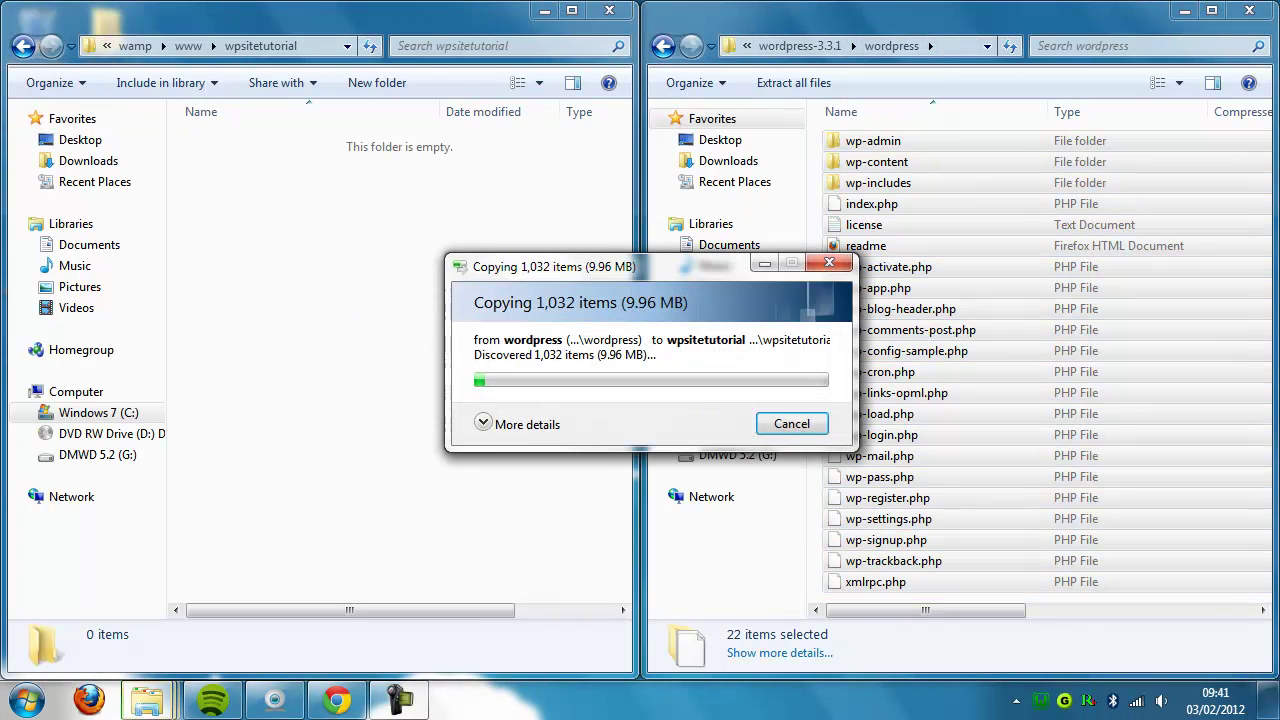
Close the zip window and rearrange the windows while the copy runs
left_click(1249, 10)
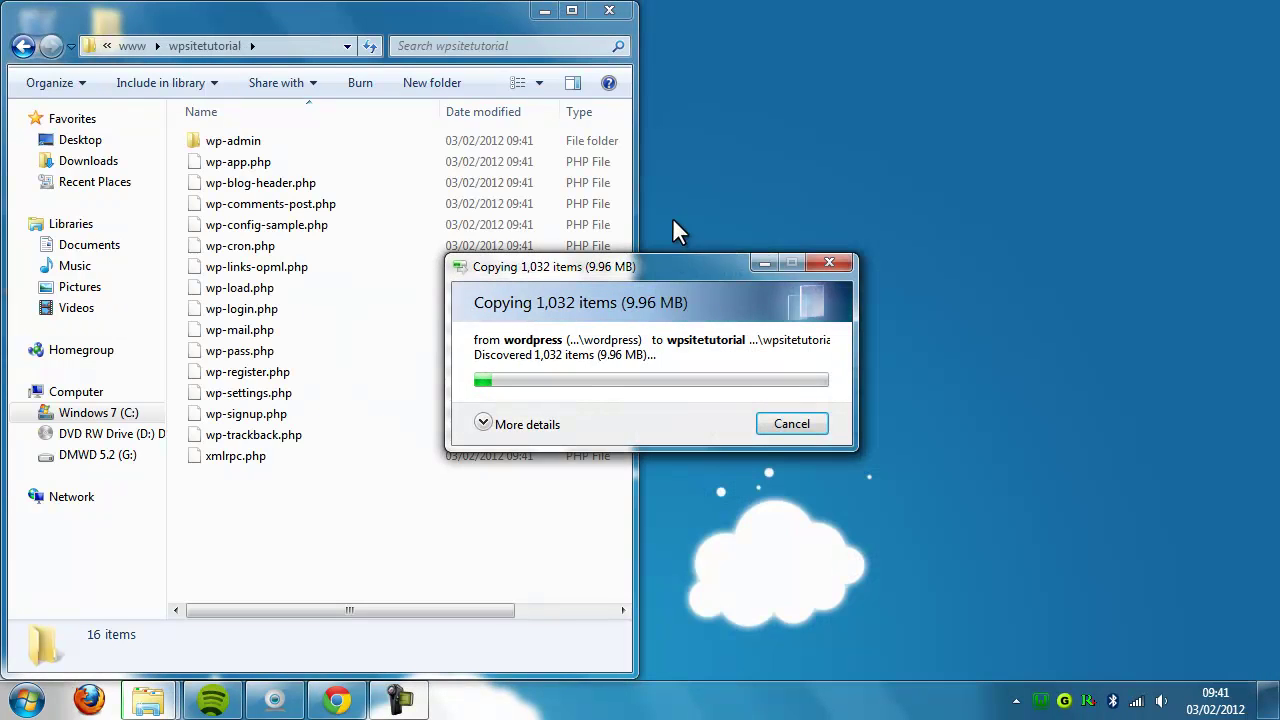
mouse_move(600, 266)
left_mouse_down()
mouse_move(245, 172)
mouse_move(297, 200)
left_mouse_up()
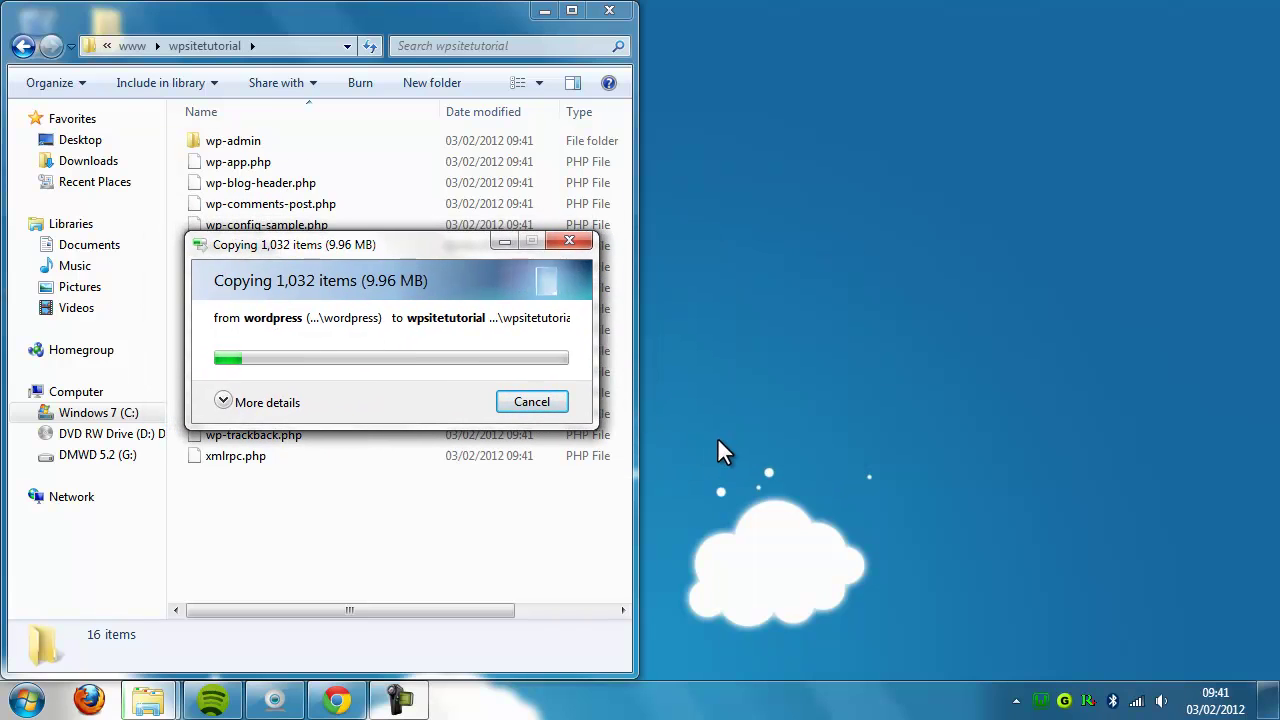
left_click_drag(400, 12, 700, 45)
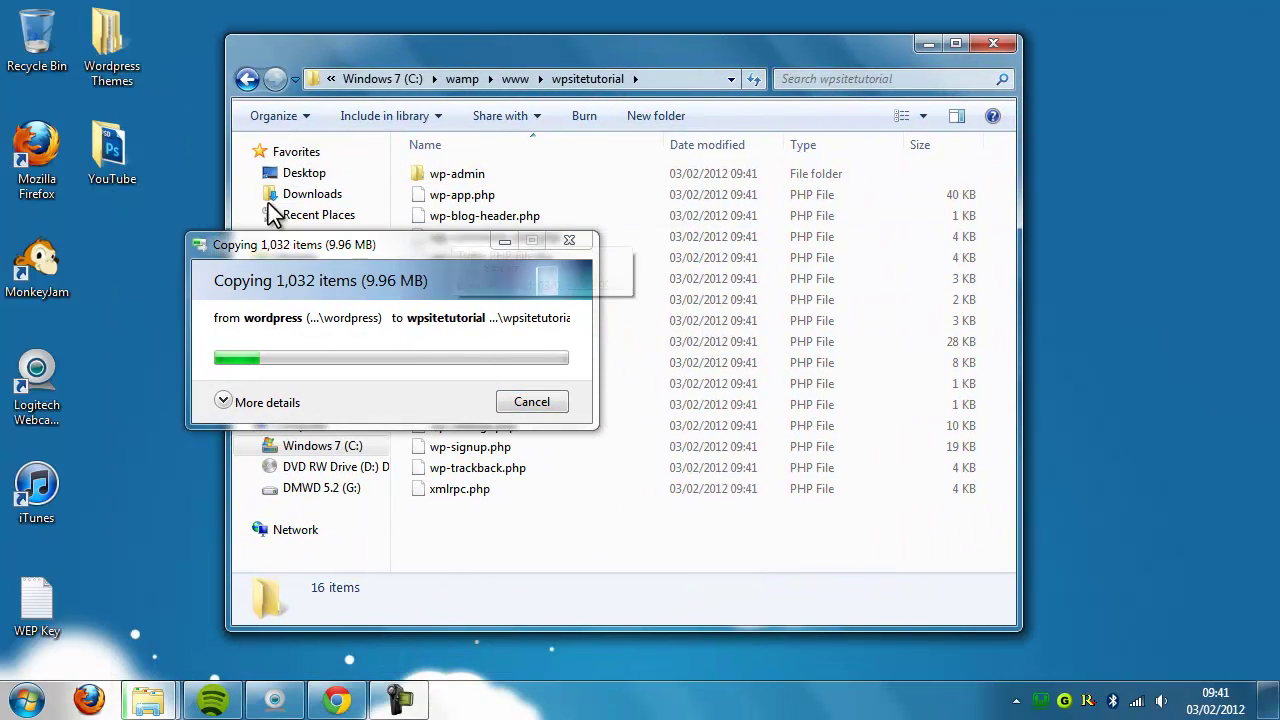
left_click_drag(400, 244, 663, 254)
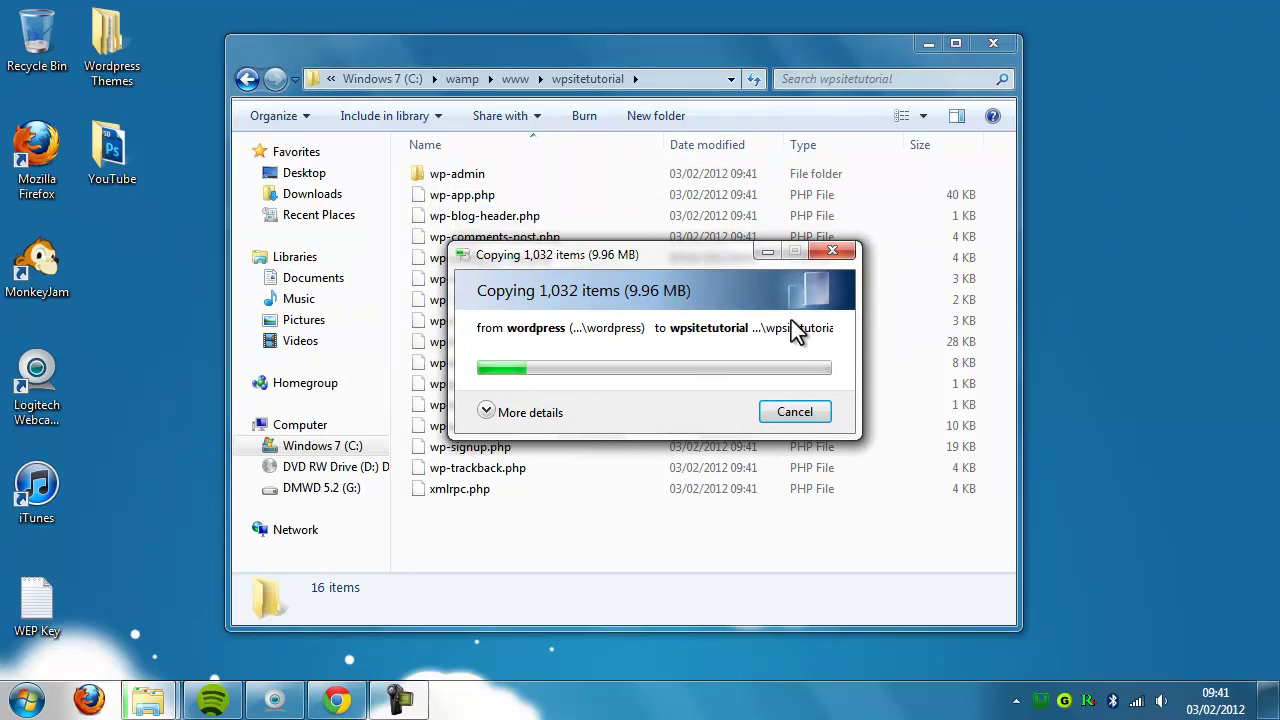
left_click(1040, 700)
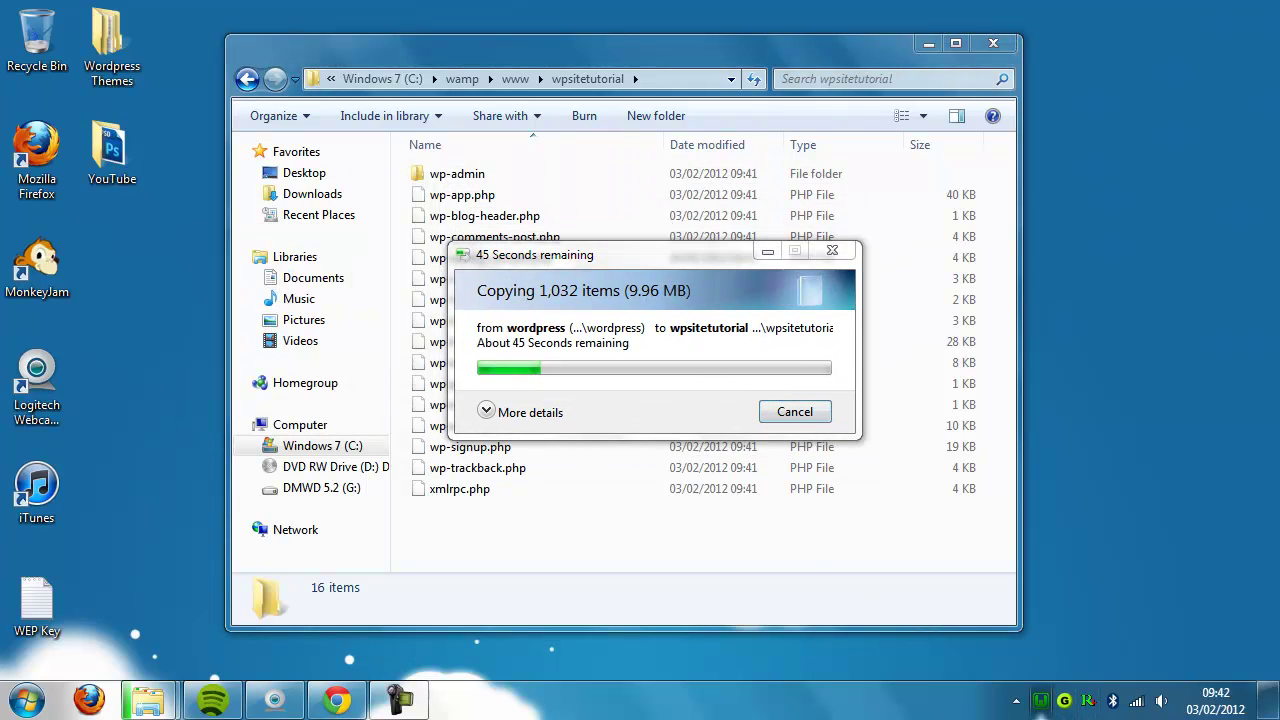
Open phpMyAdmin and create a new database named wptutorial
left_click(1135, 470)
type("wptutor")
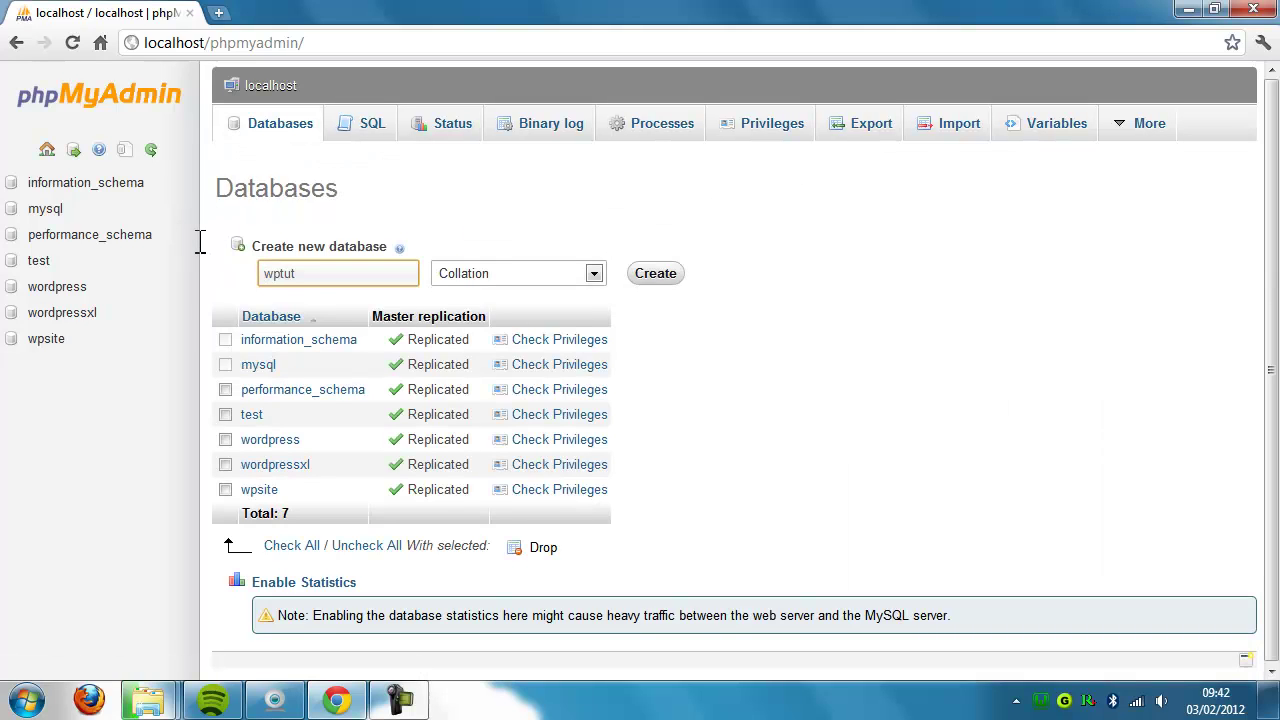
type("ial")
key("ctrl+a")
key("BackSpace")
type("wptutorial")
key("ctrl+a")
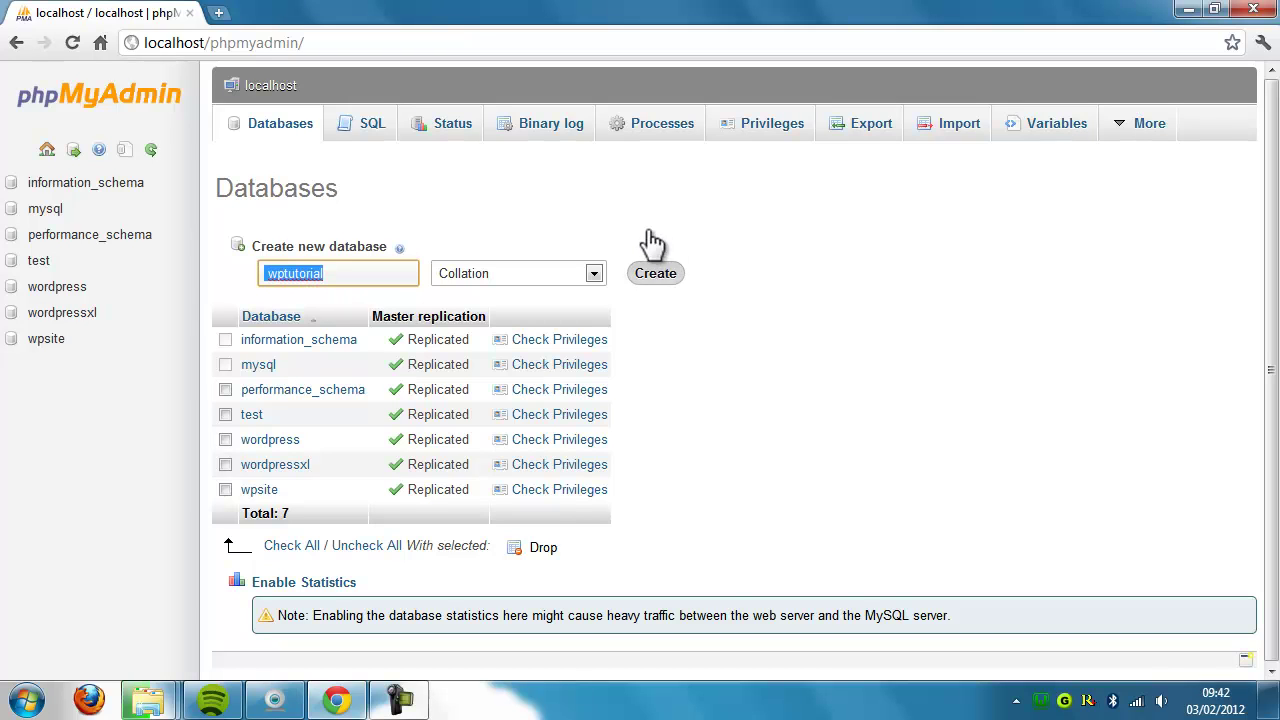
left_click(655, 273)
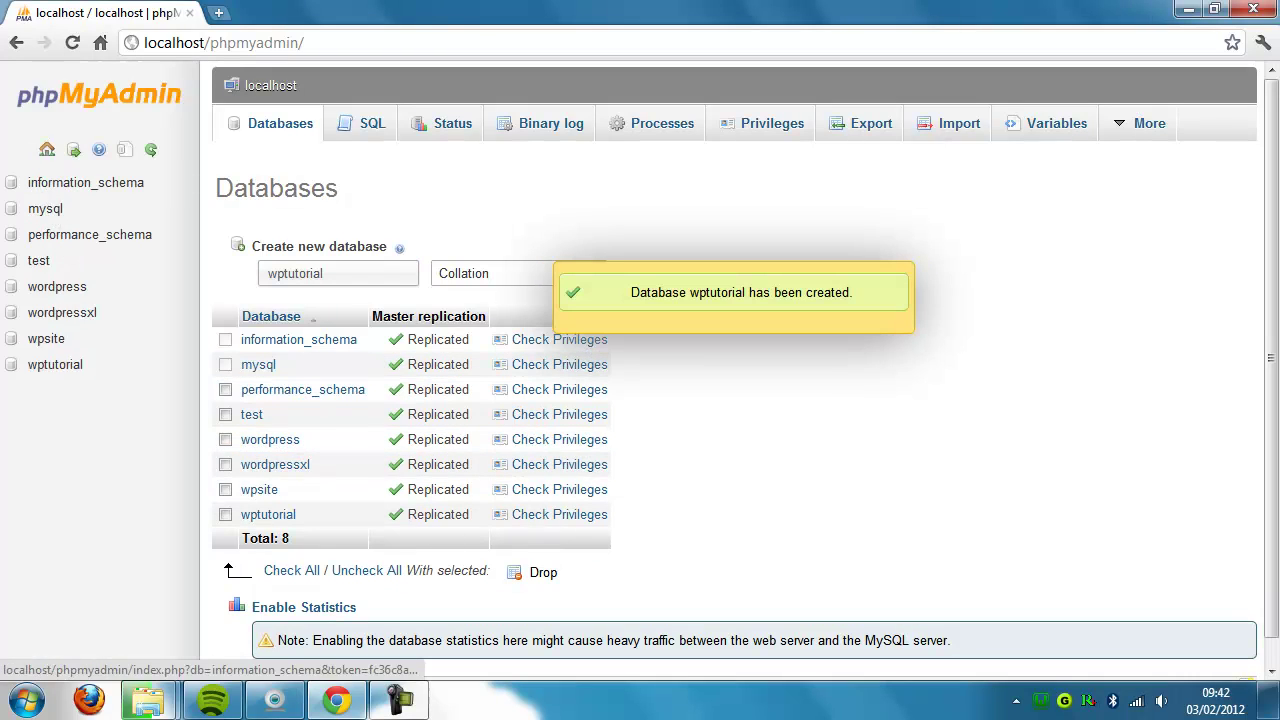
left_click_drag(210, 42, 304, 42)
Go from localhost to the wpsitetutorial project, then reload it once the file copy finishes
type("p")
key("BackSpace")
key("Return")
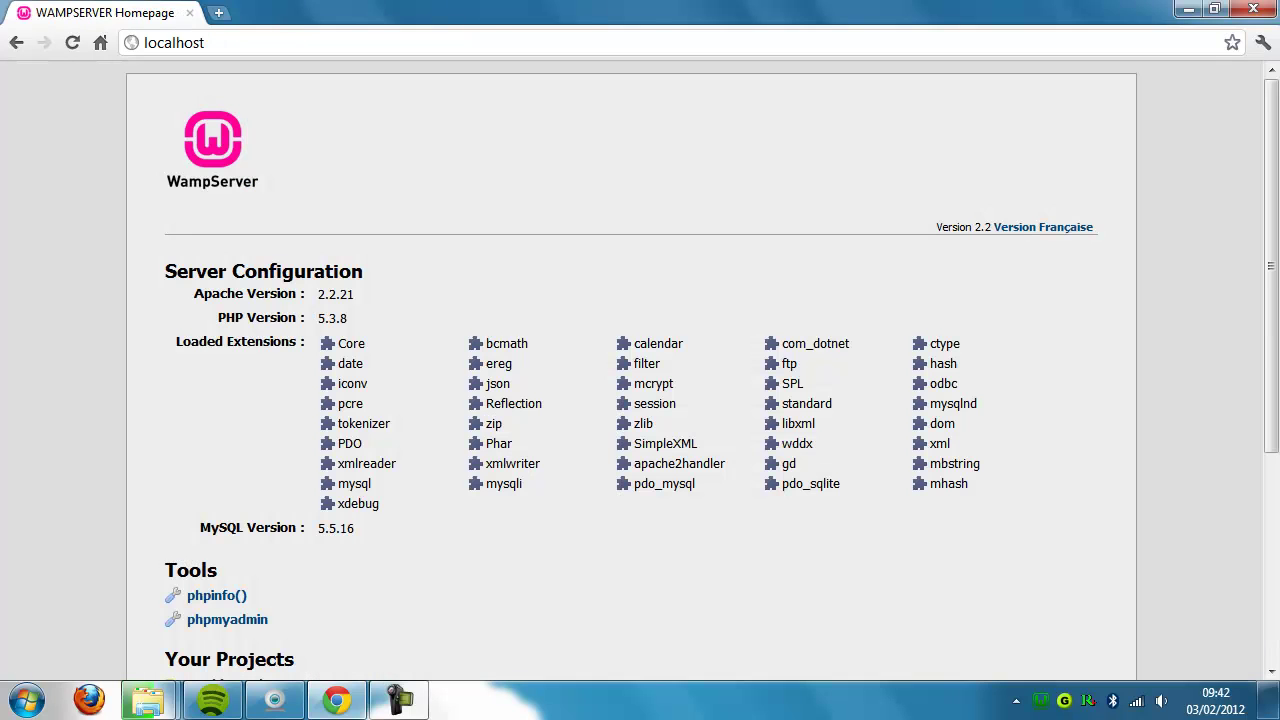
scroll(280, 300, "down", 4)
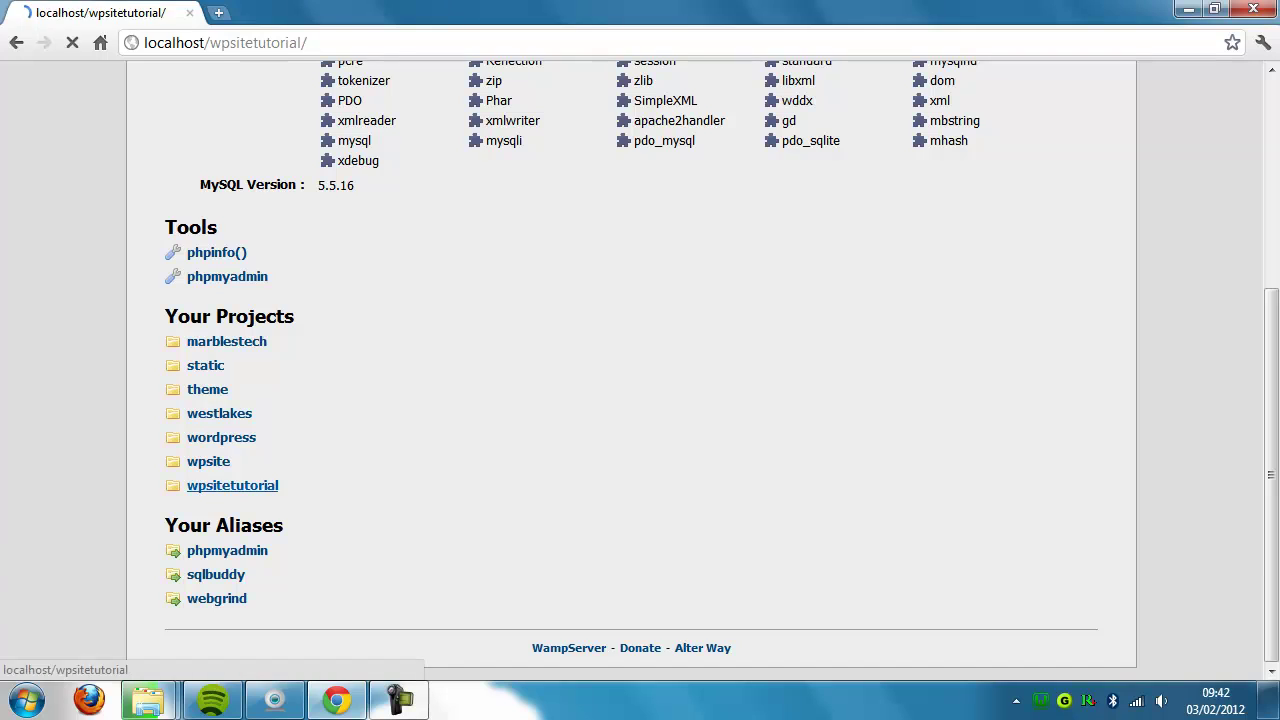
left_click(232, 485)
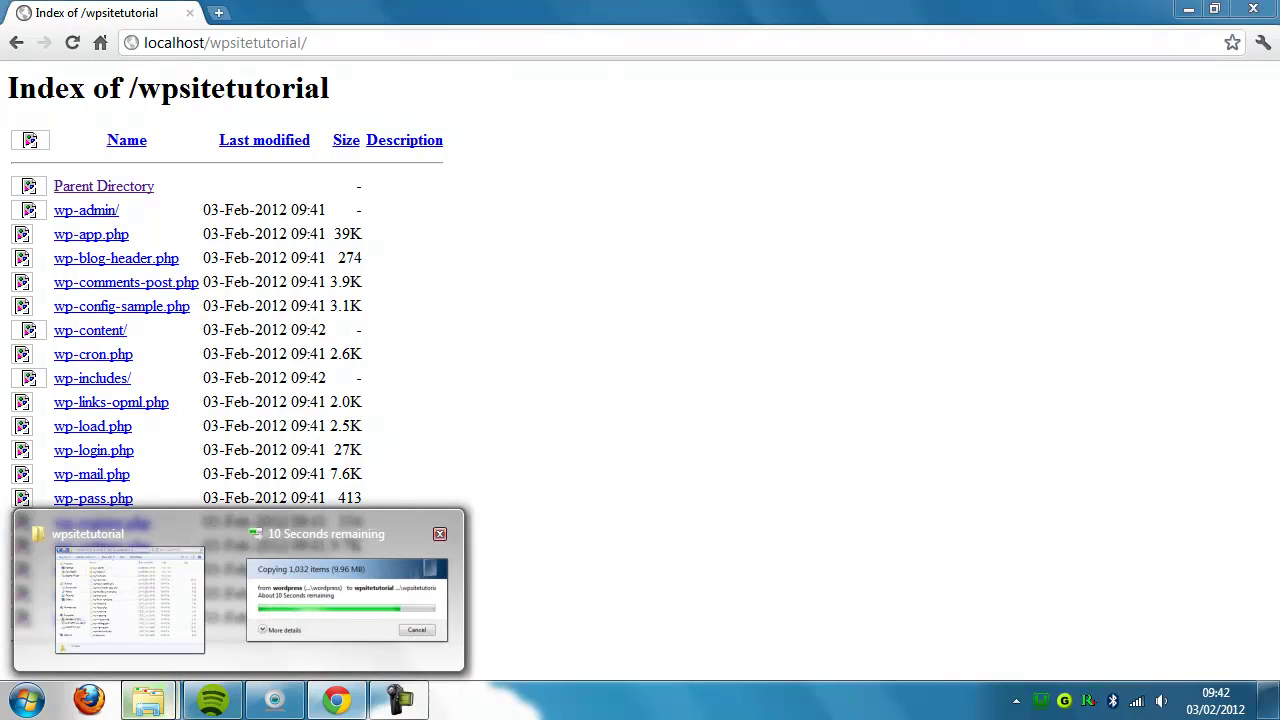
left_click(350, 600)
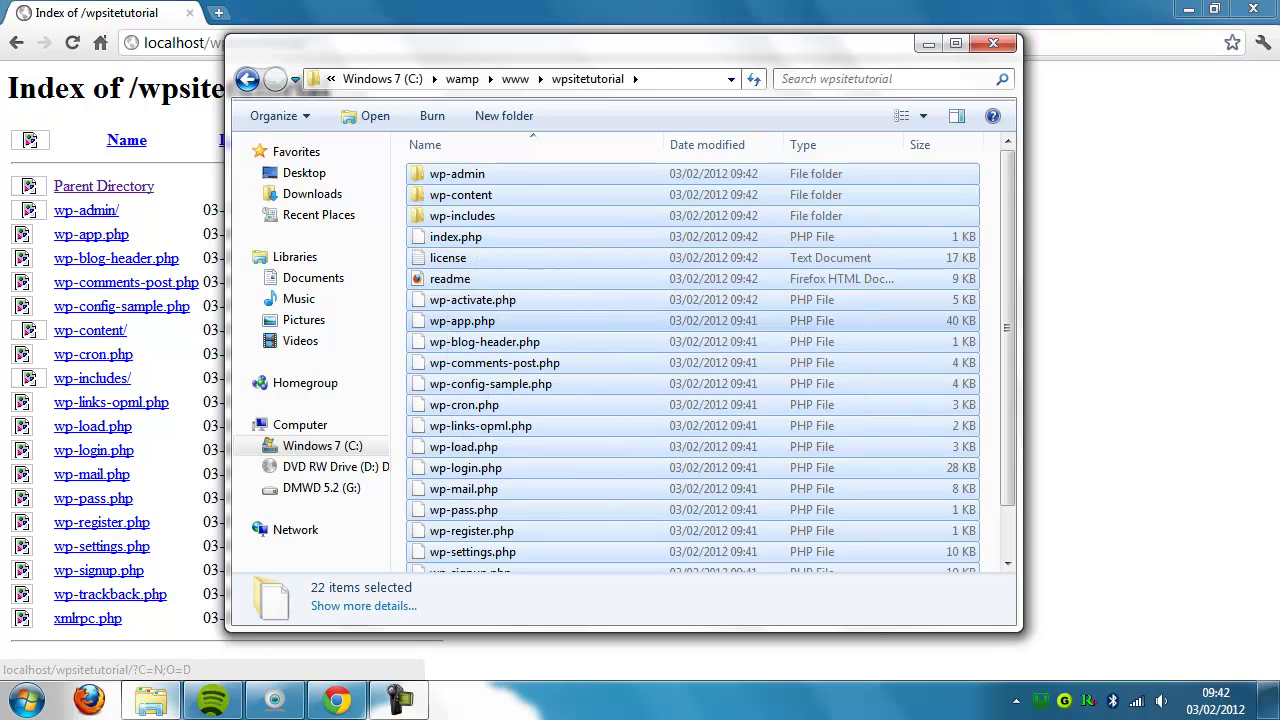
key("alt+Tab")
key("F5")
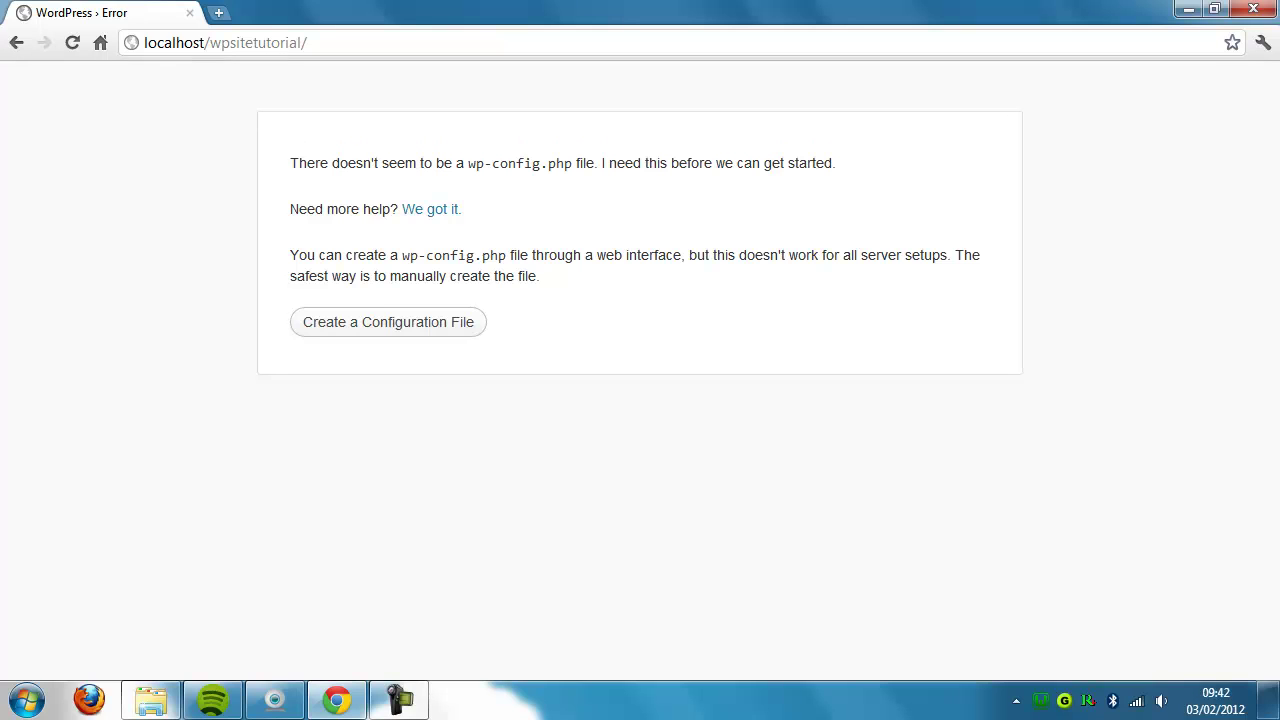
Start creating the wp-config file and proceed to the database connection form
key("Tab")
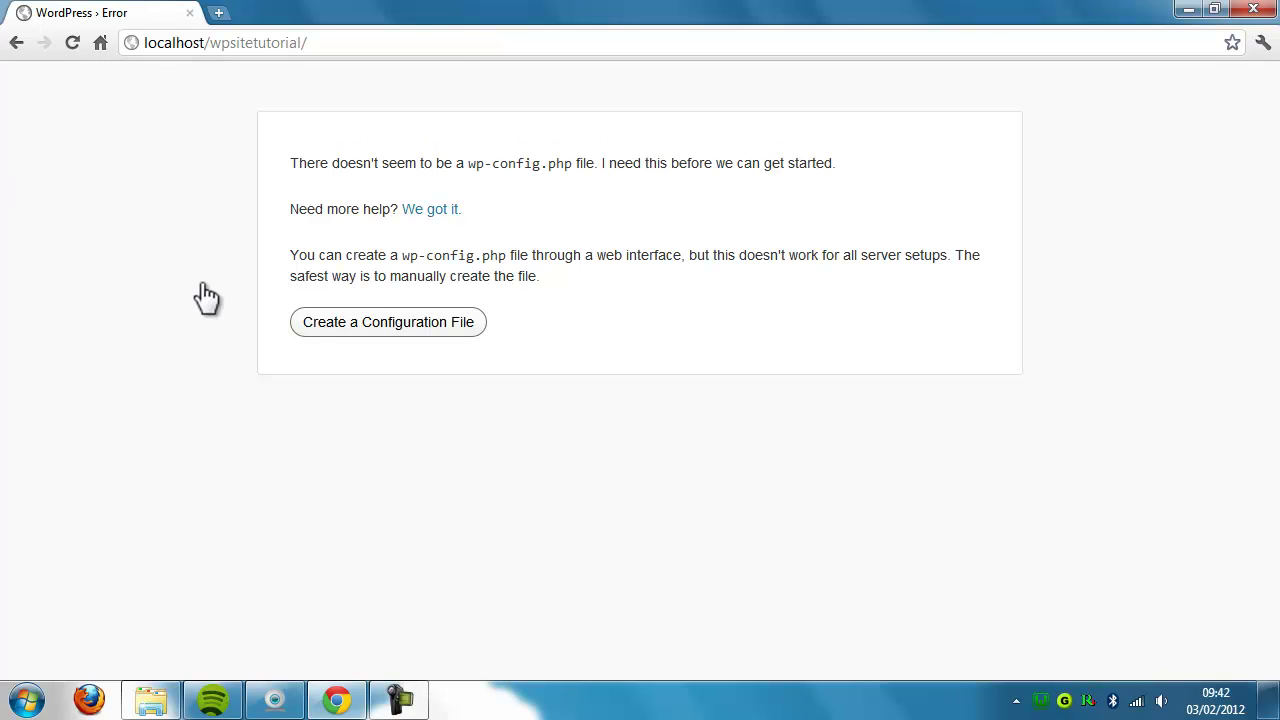
key("Return")
key("Tab")
key("Return")
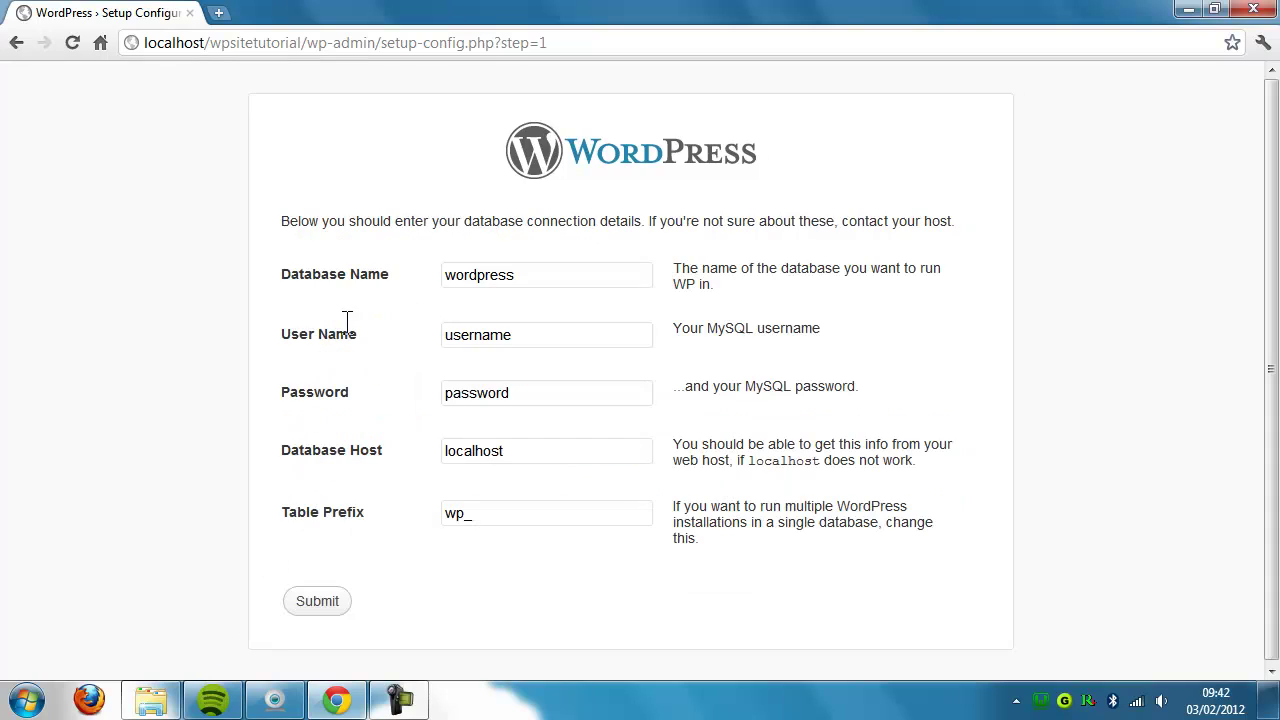
Fill in database name wptutorial and user name root, and leave the password empty
left_click_drag(516, 275, 366, 237)
right_click(456, 275)
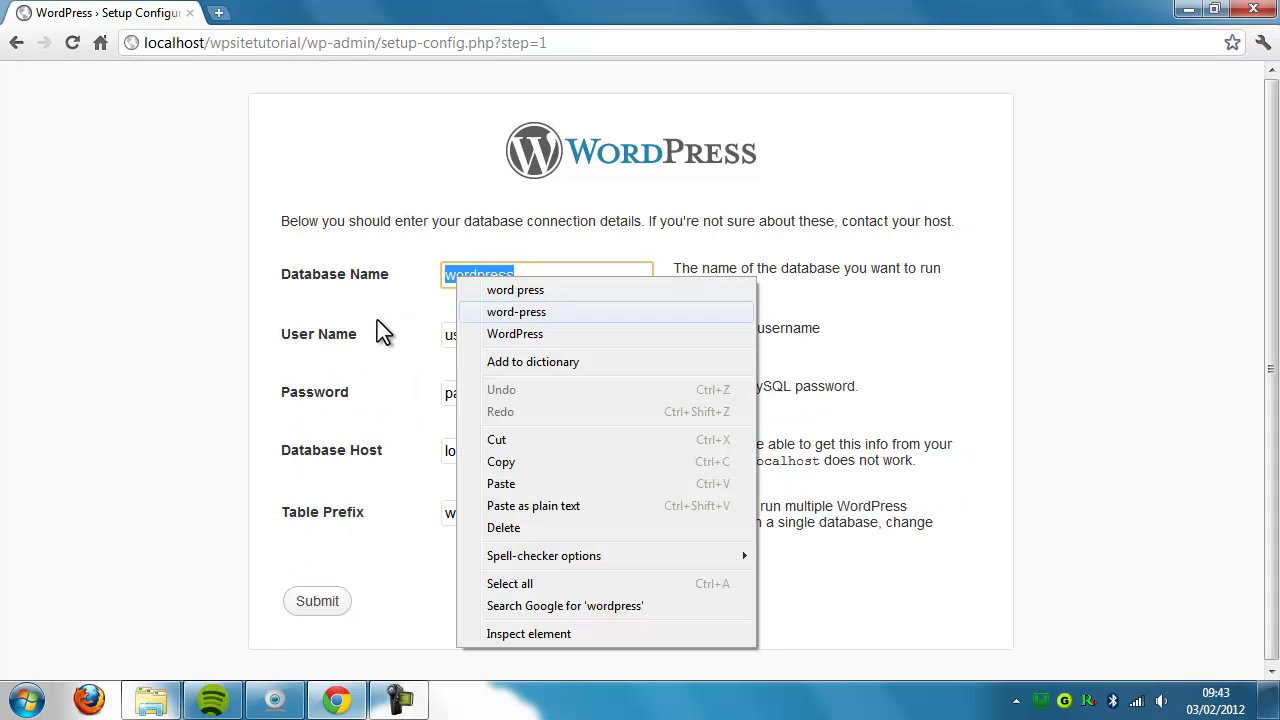
key("Return")
left_click(445, 322)
key("ctrl+a")
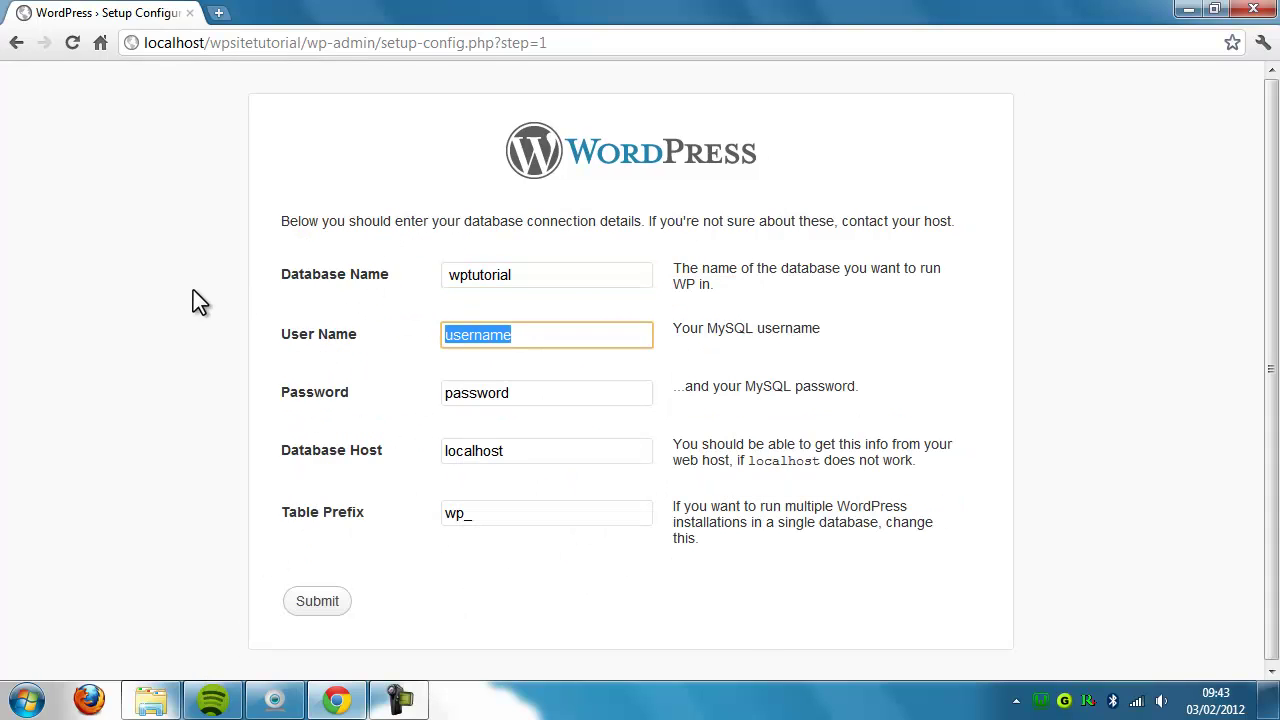
type("root")
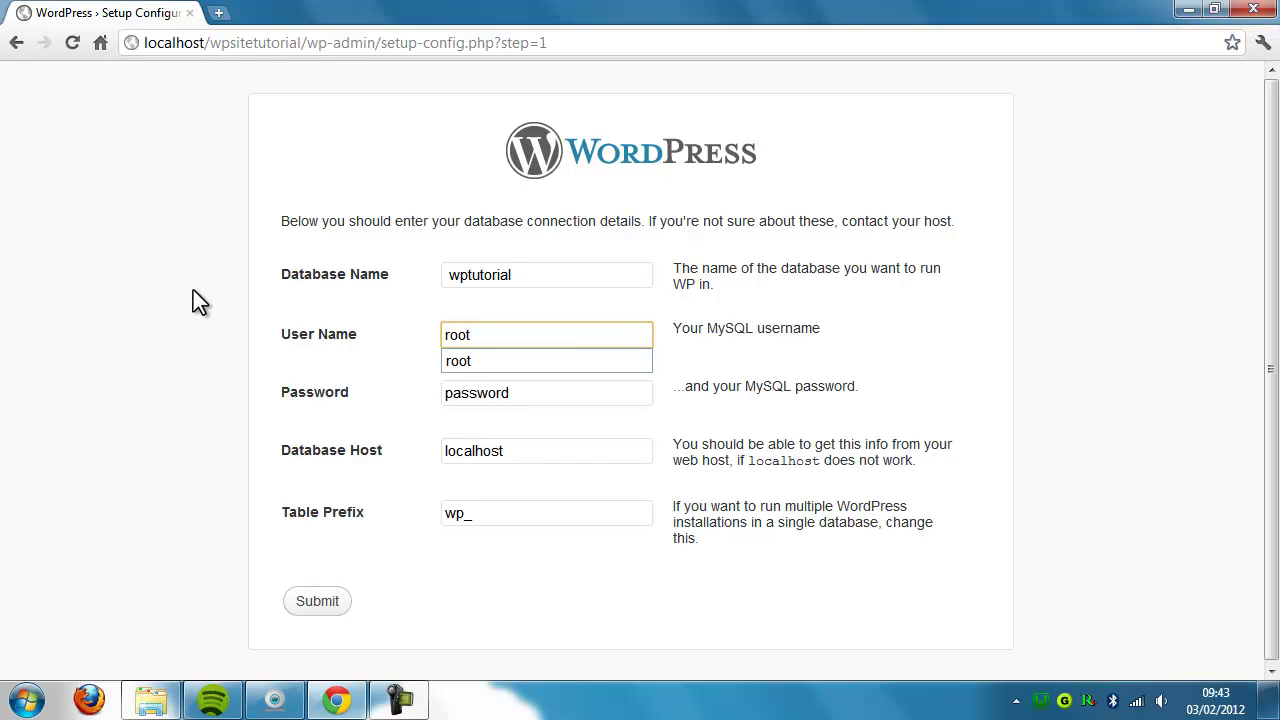
key("Tab")
key("BackSpace")
key("Tab")
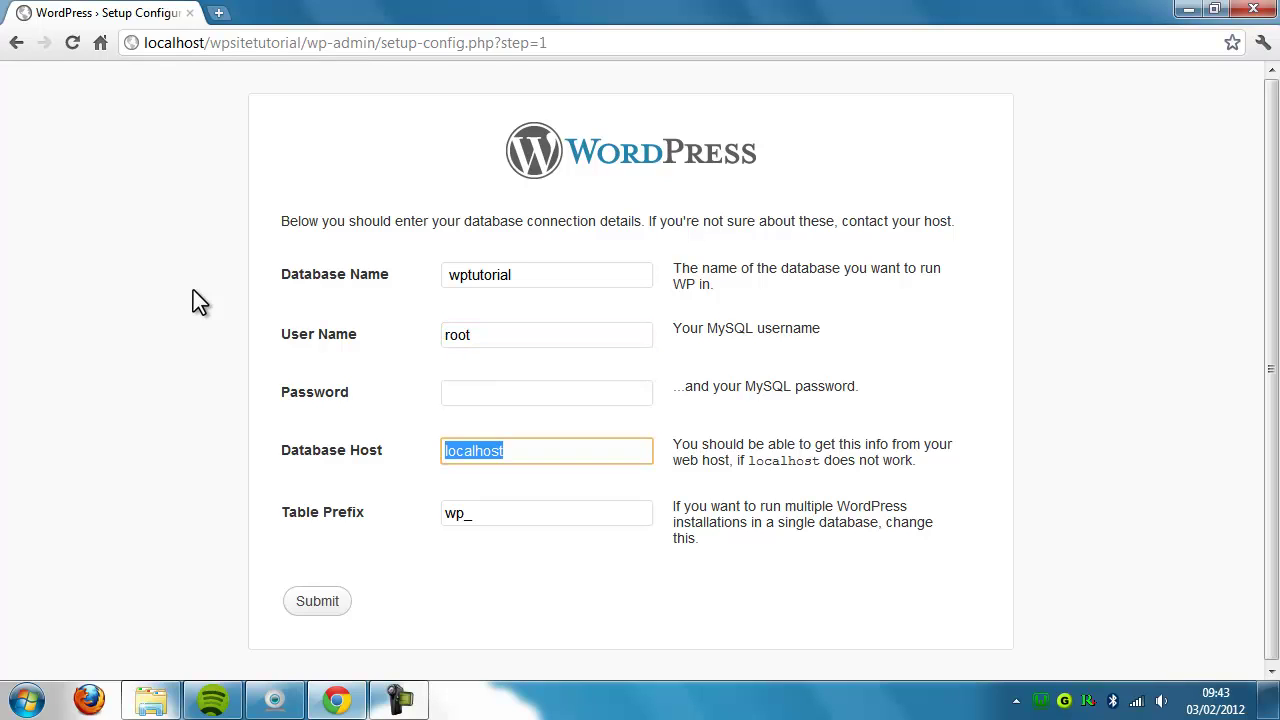
key("Tab")
key("Tab")
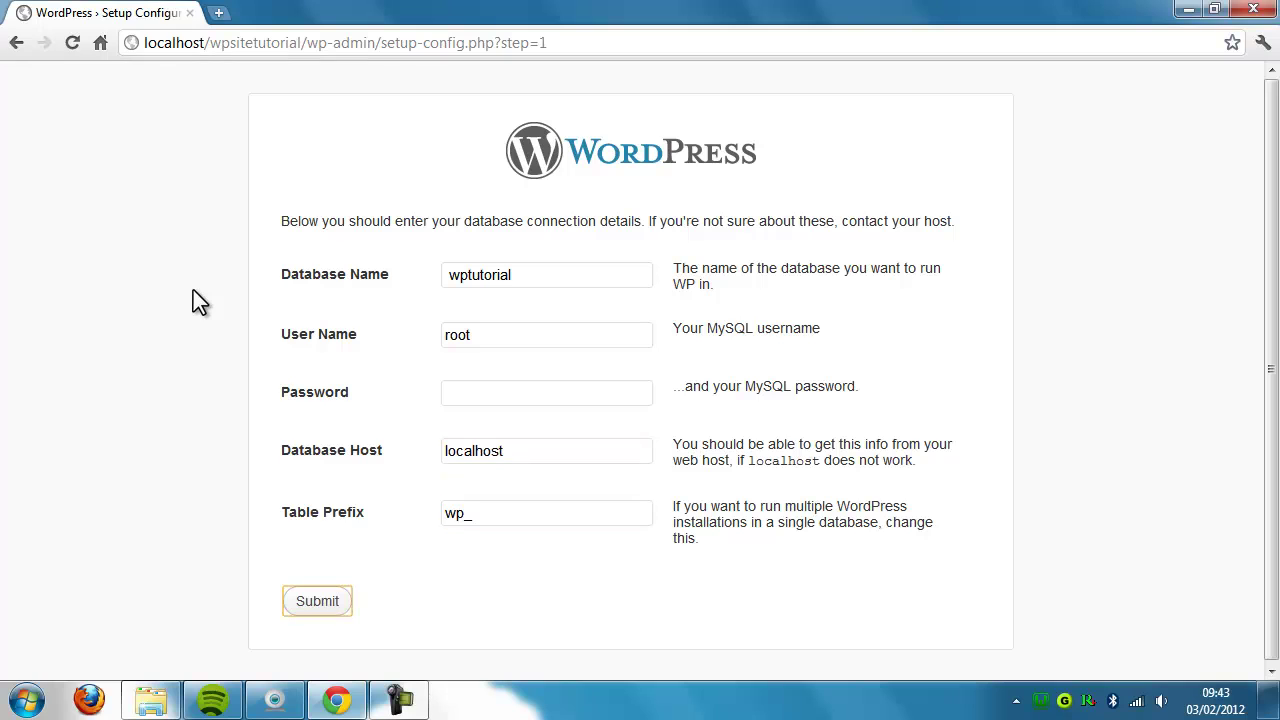
key("Return")
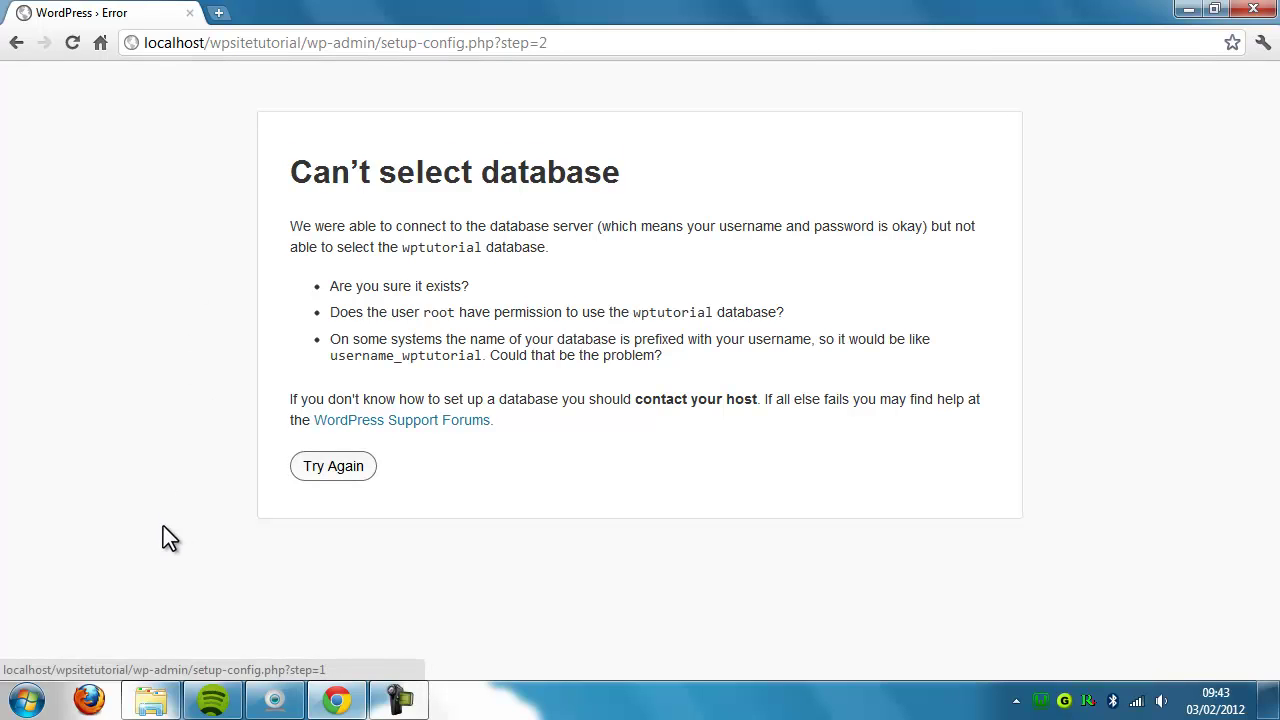
key("alt+Left")
left_click(455, 276)
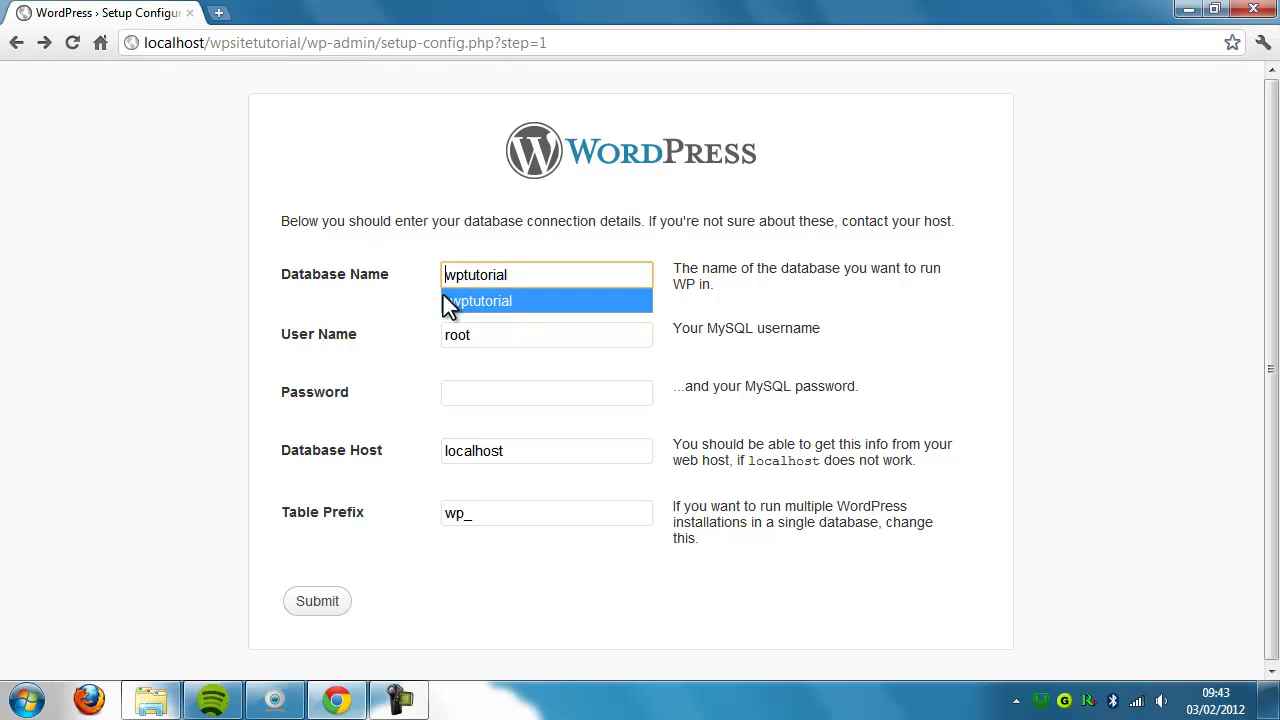
left_click(443, 295)
key("Return")
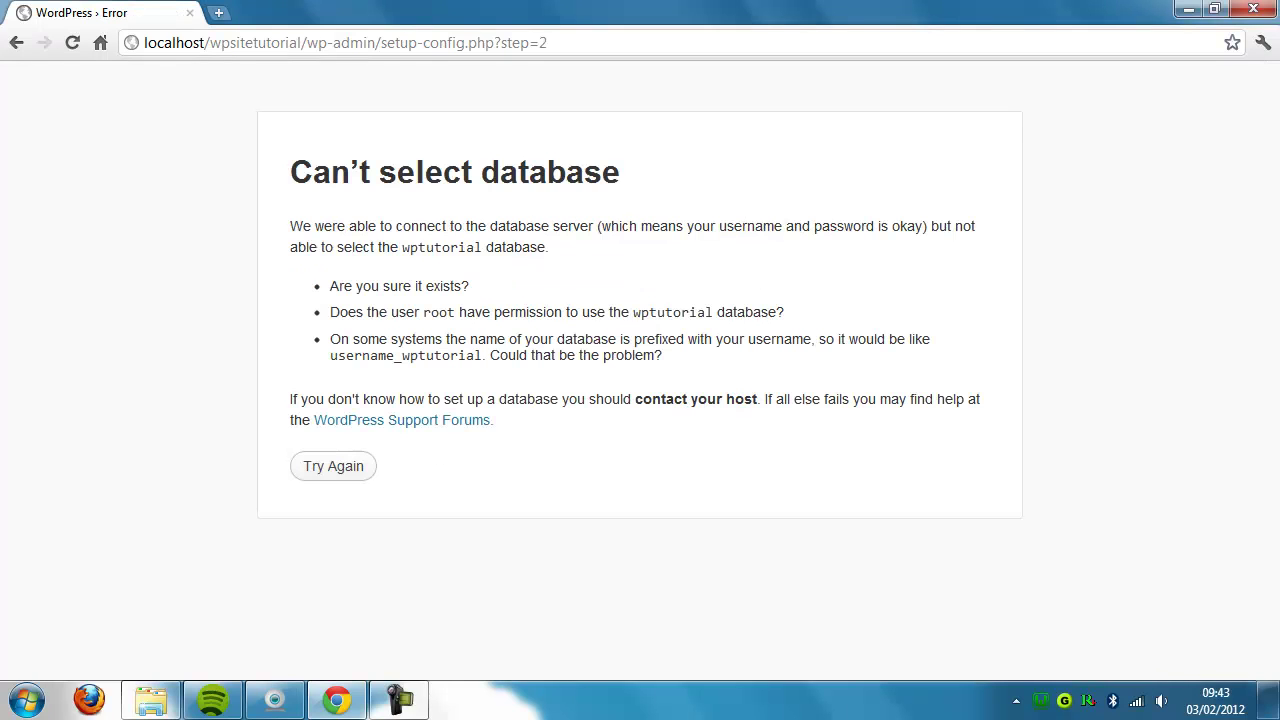
left_click(300, 458)
double_click(480, 275)
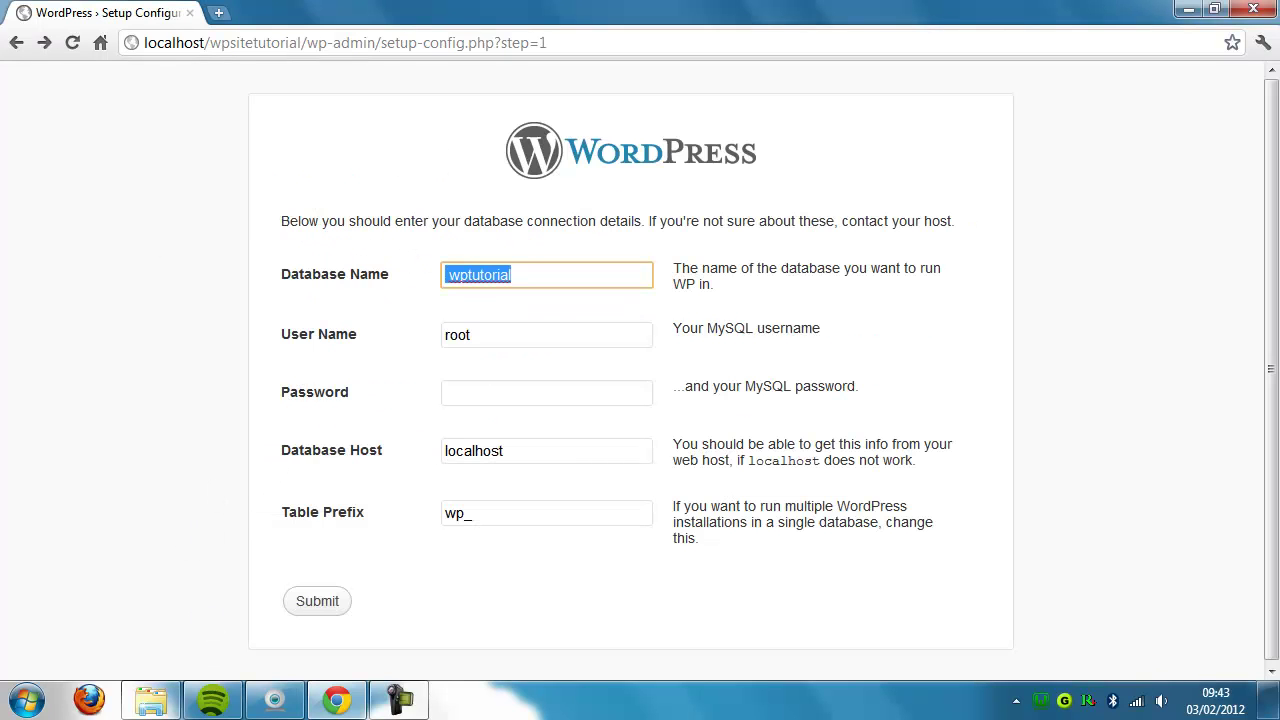
type("wpt")
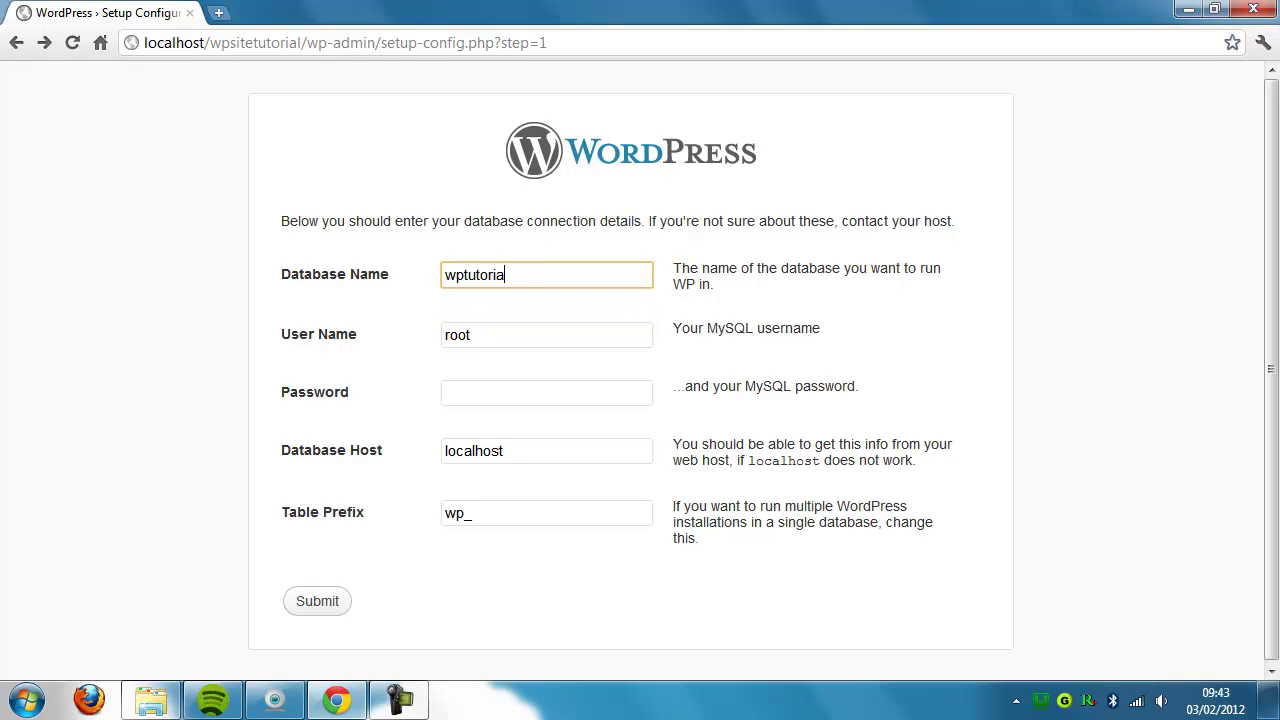
key("Return")
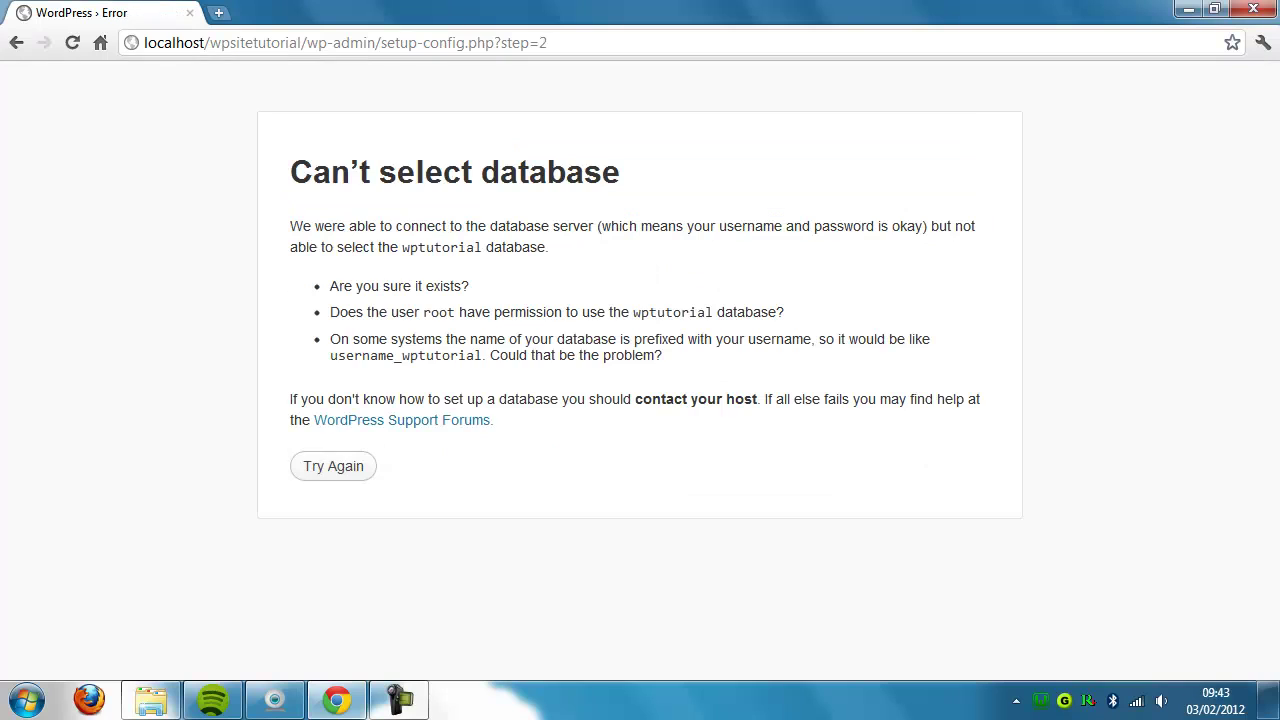
key("Return")
In a new tab, open phpMyAdmin from localhost and create a database named yt
key("ctrl+t")
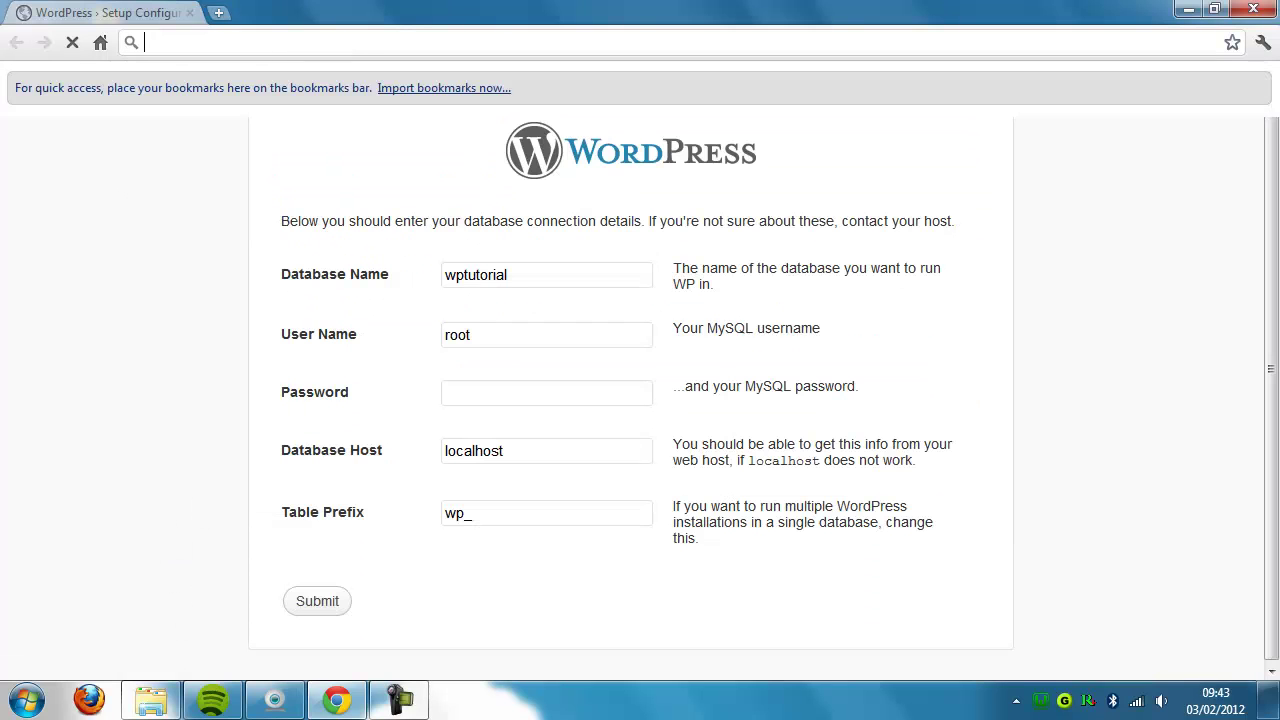
type("php")
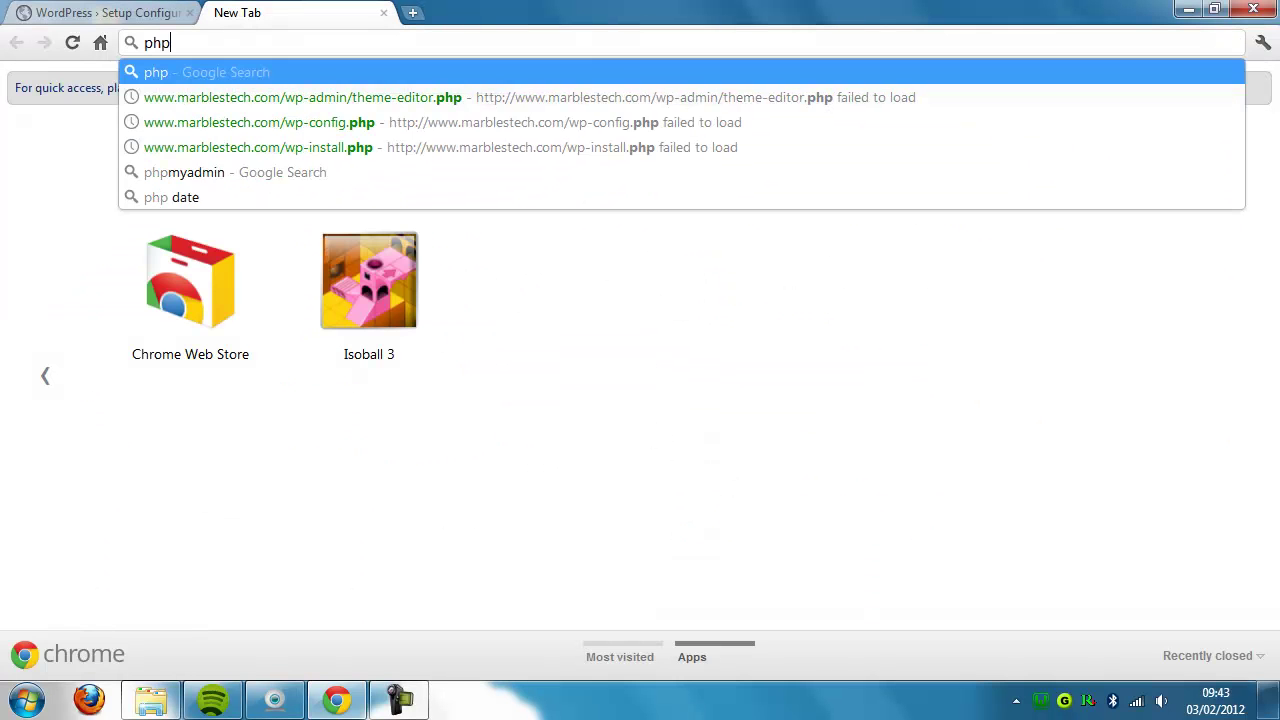
key("ctrl+a")
type("l")
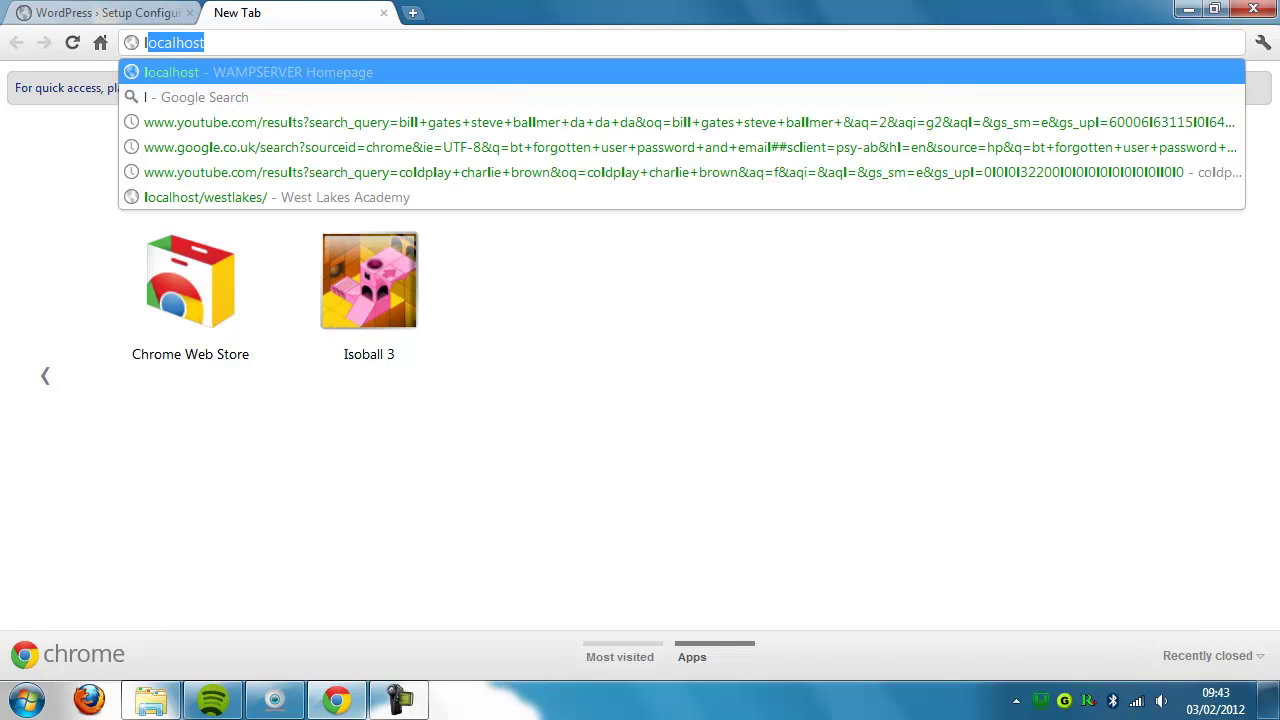
type("o")
key("Down")
key("Down")
key("Down")
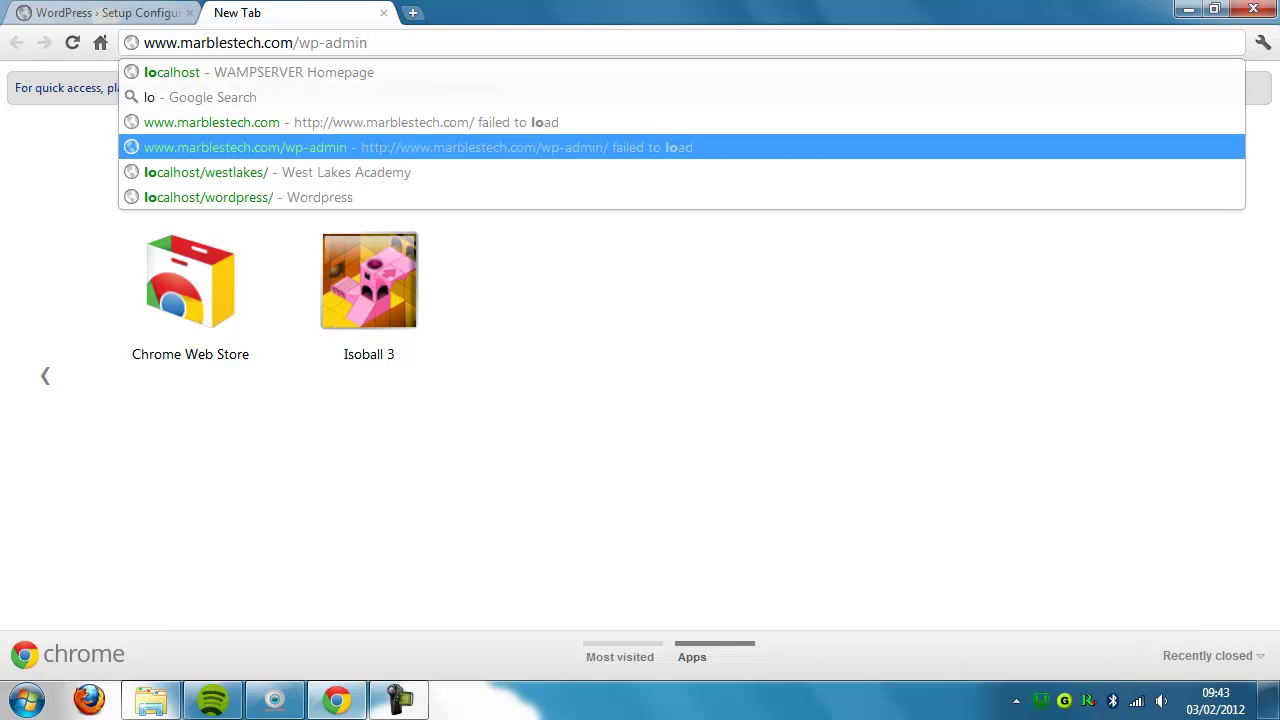
key("Up")
key("Up")
key("Up")
key("Return")
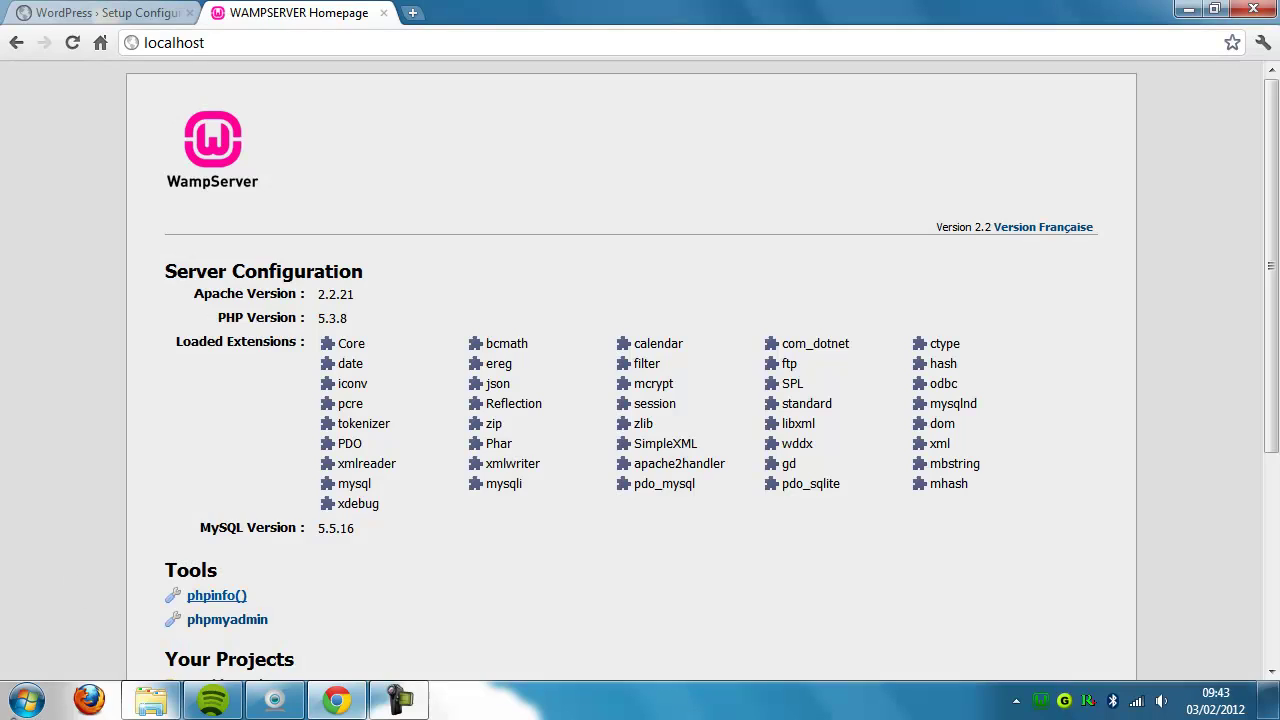
left_click(227, 620)
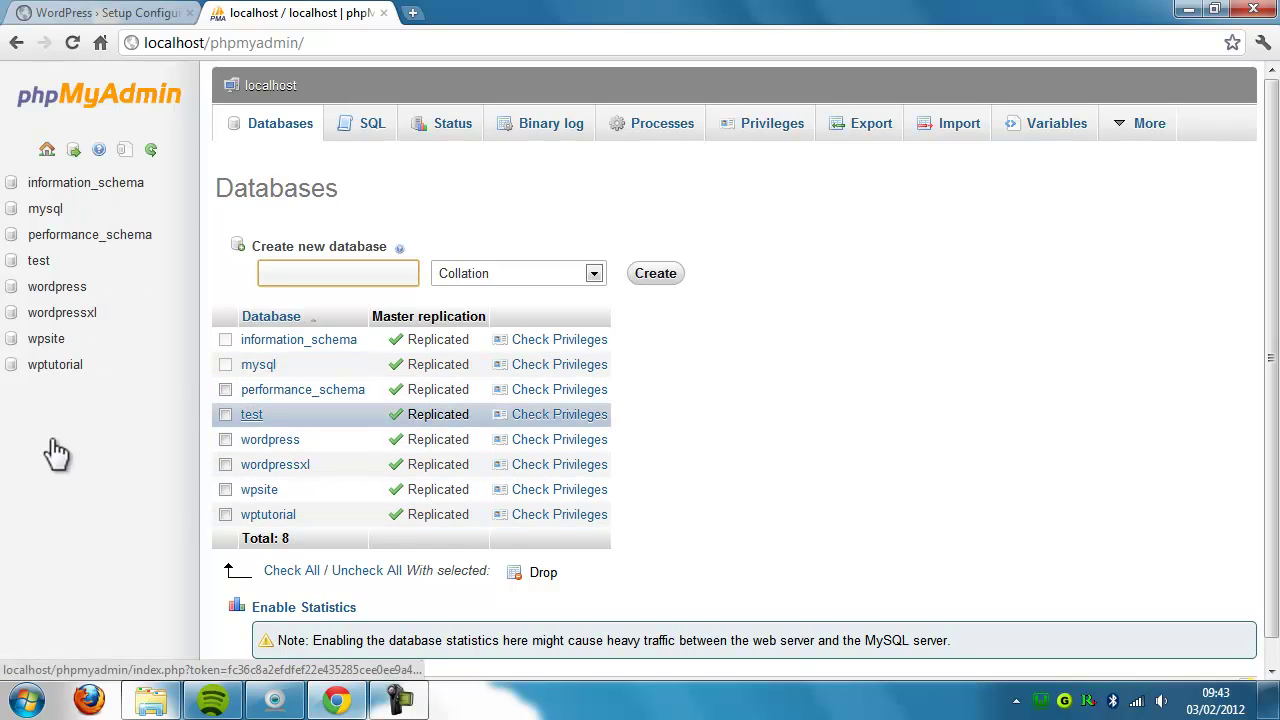
type("yt")
left_click(655, 273)
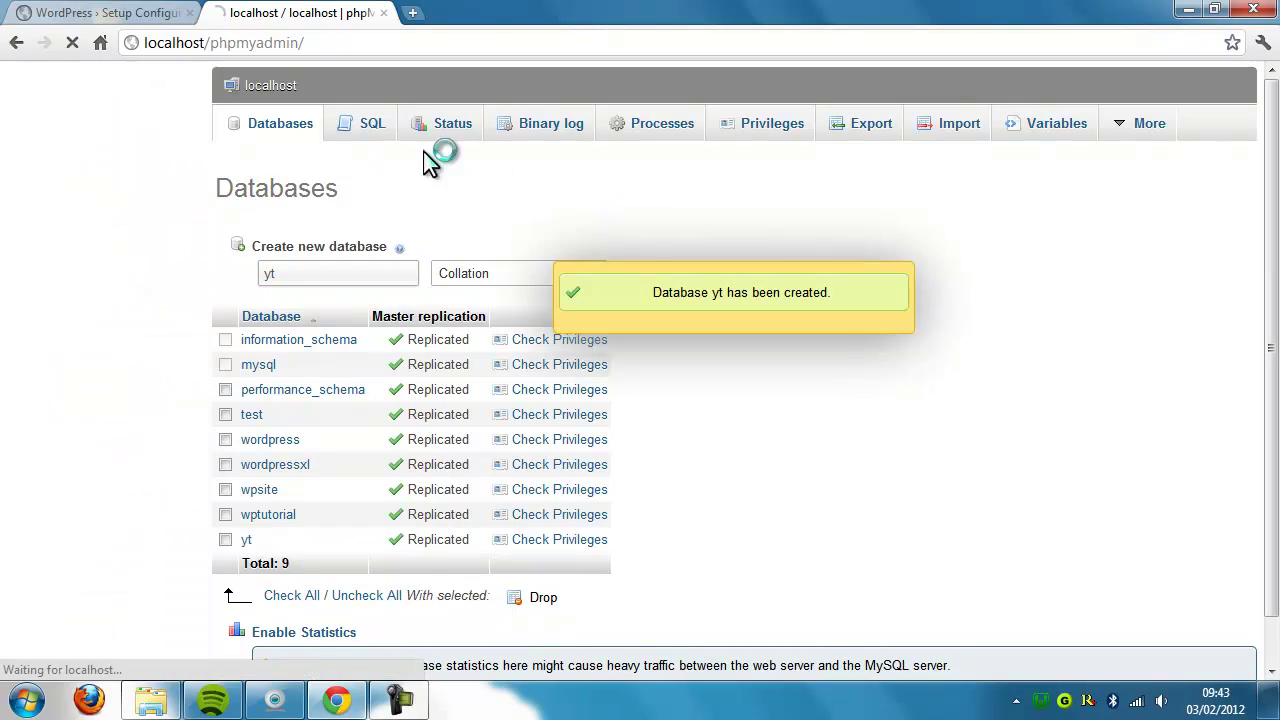
left_click(100, 12)
Change the database name to yt, submit the form, and run the WordPress install
key("Tab")
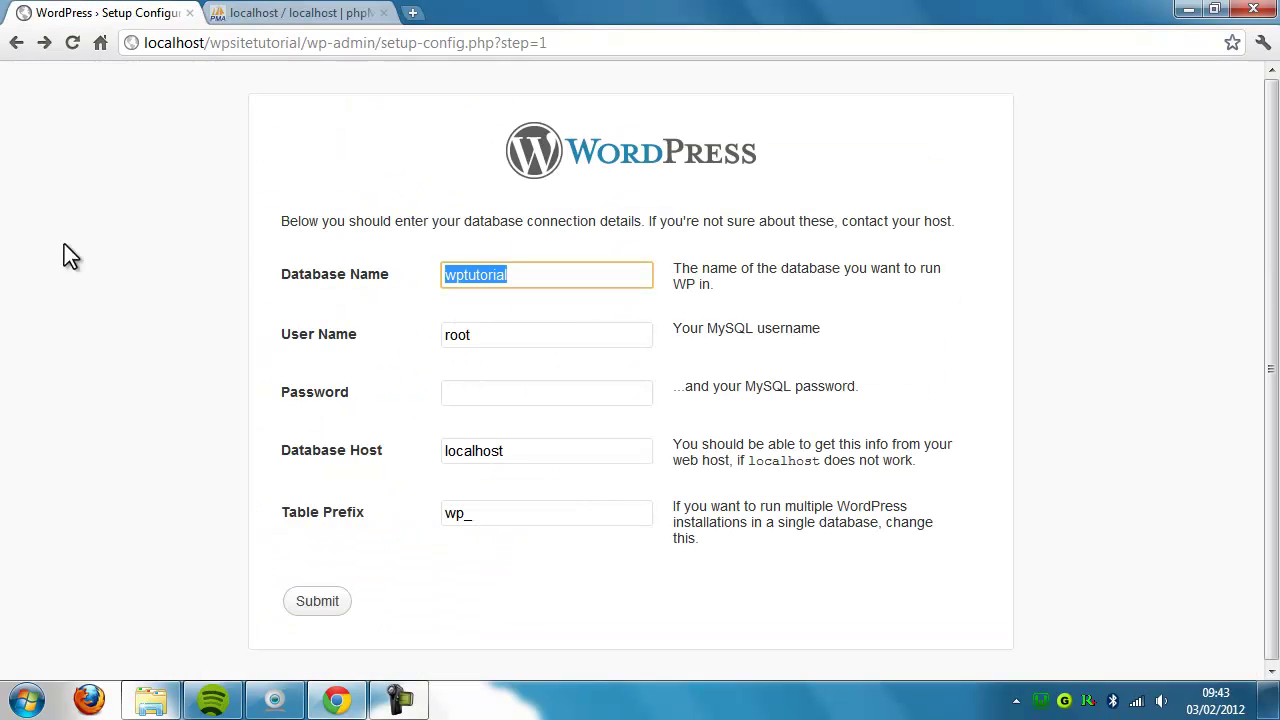
type("yt")
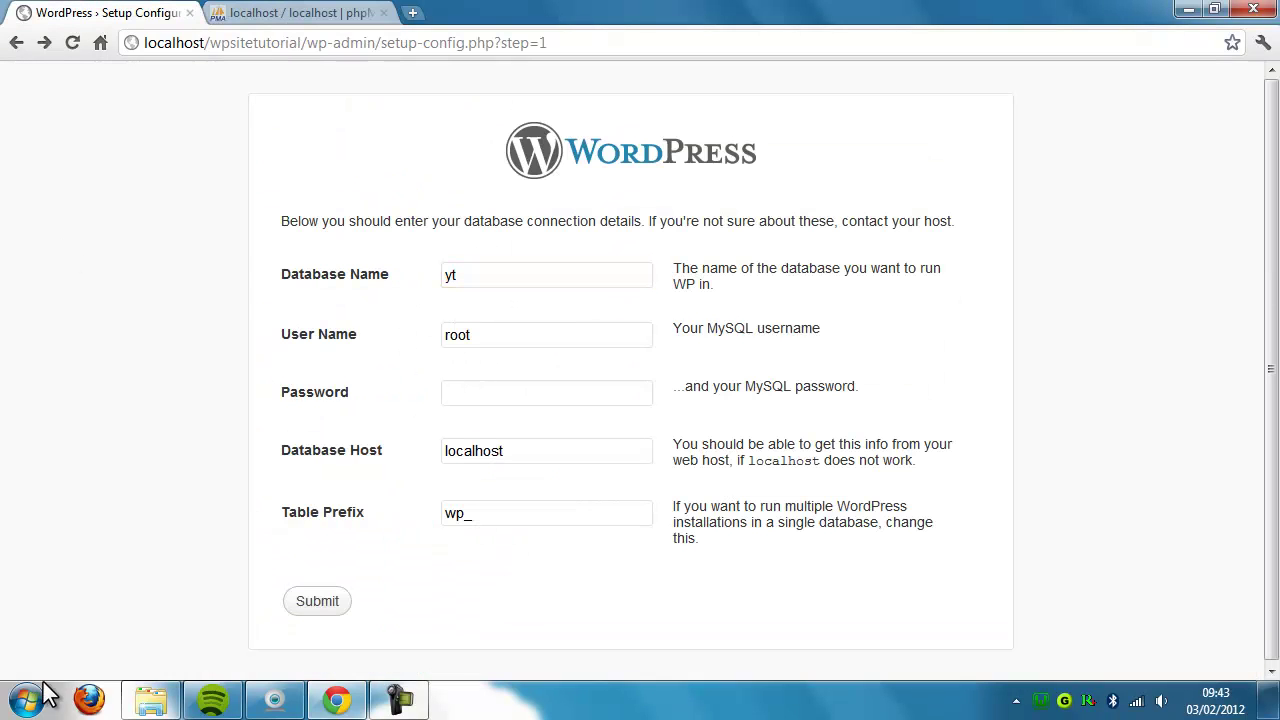
key("Return")
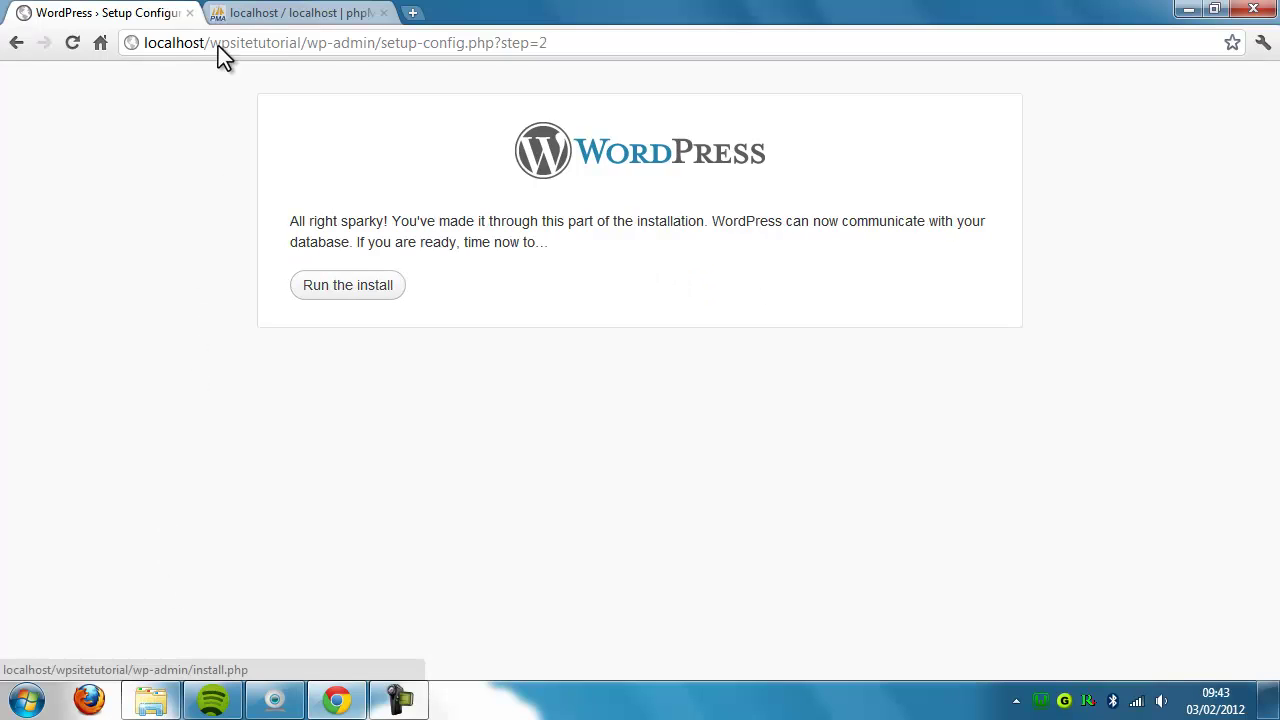
left_click(348, 285)
left_click(383, 13)
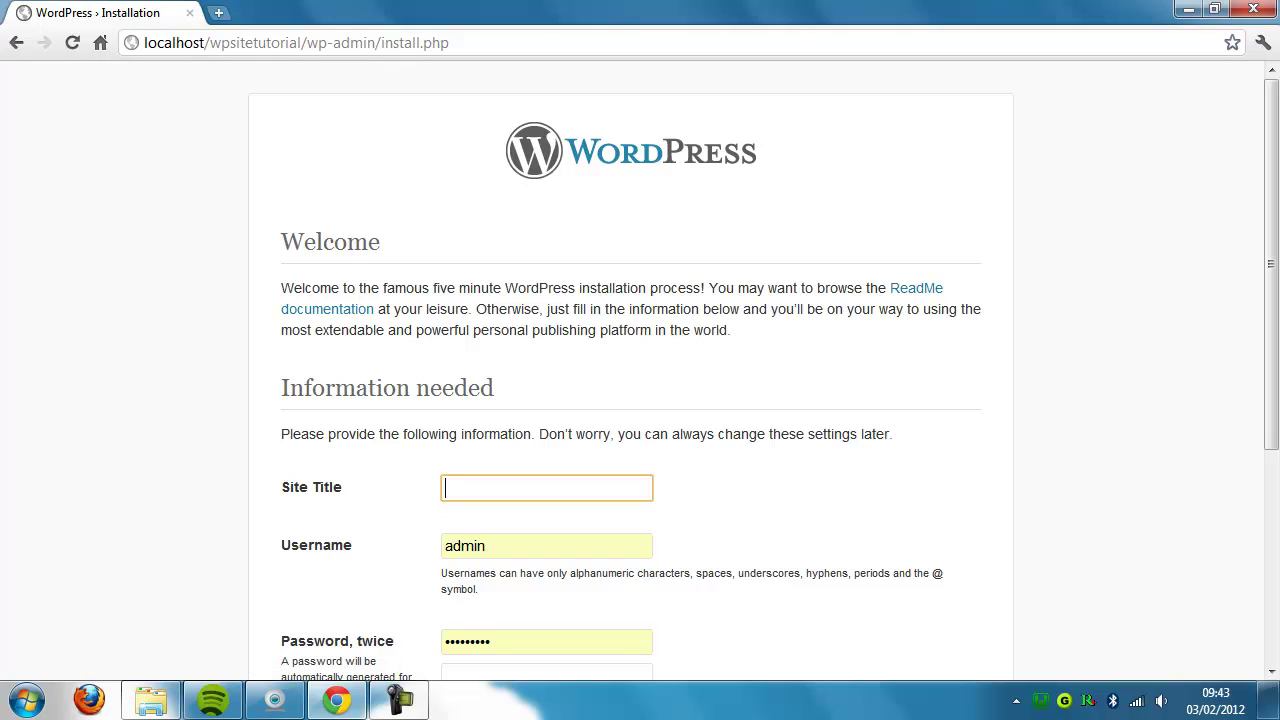
Keep the site title test and enter a short admin password in both password fields
scroll(640, 400, "down", 1)
scroll(640, 400, "down", 1)
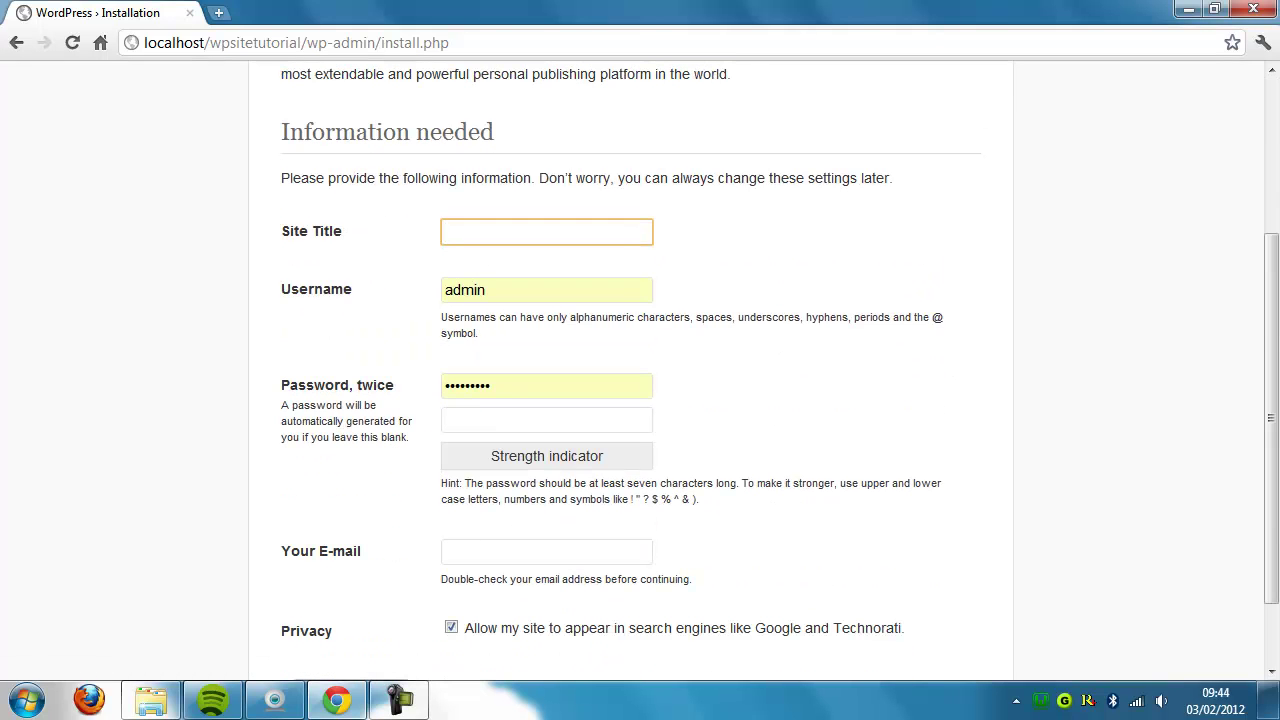
key("Tab")
key("Tab")
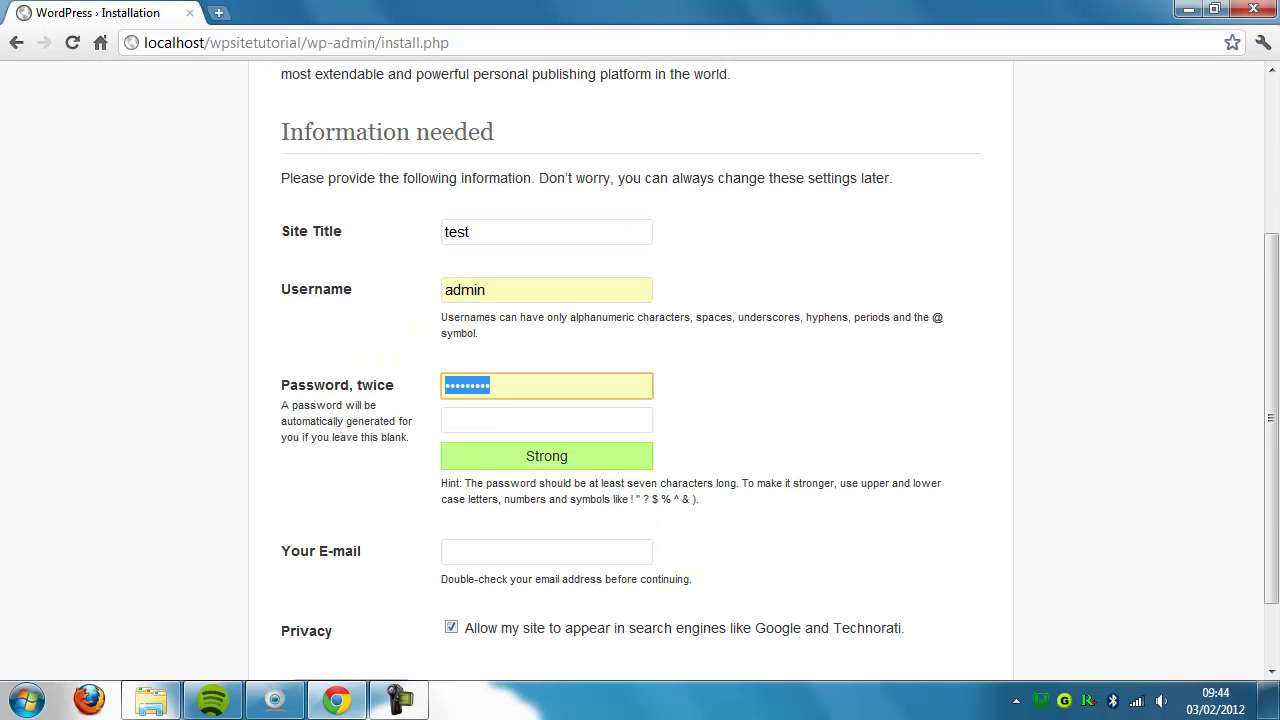
key("Tab")
key("shift+Tab")
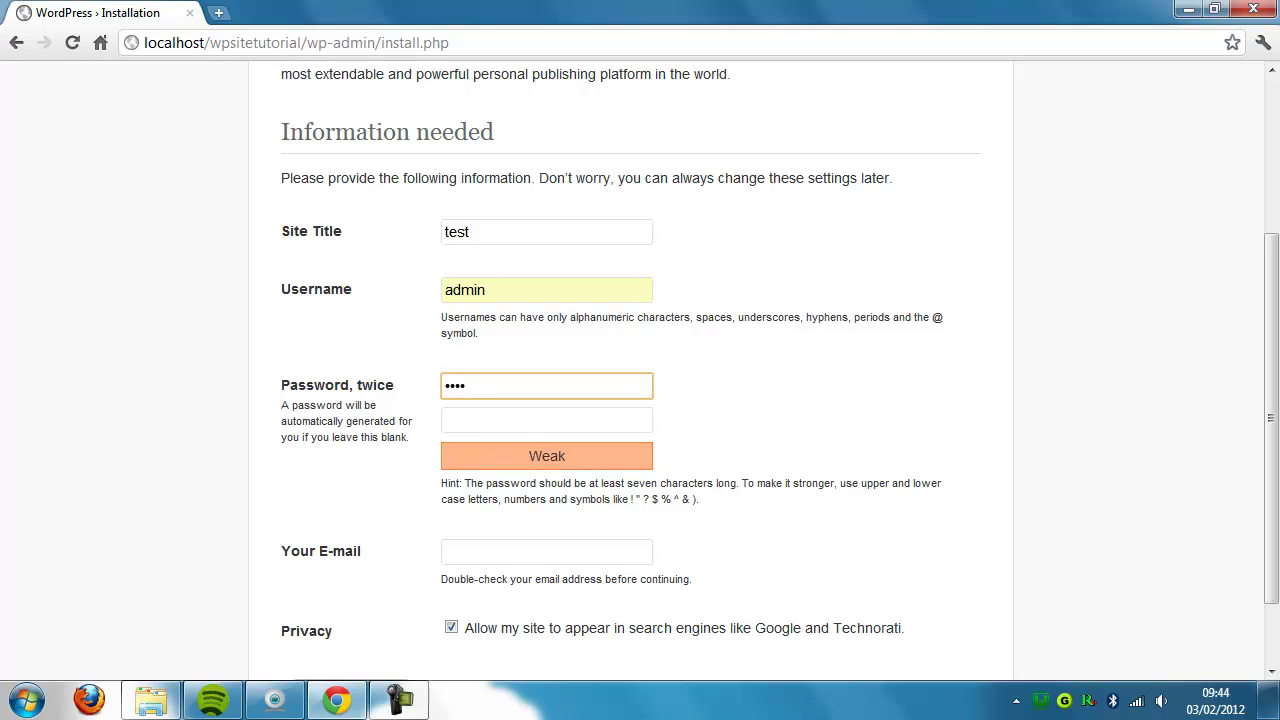
key("Tab")
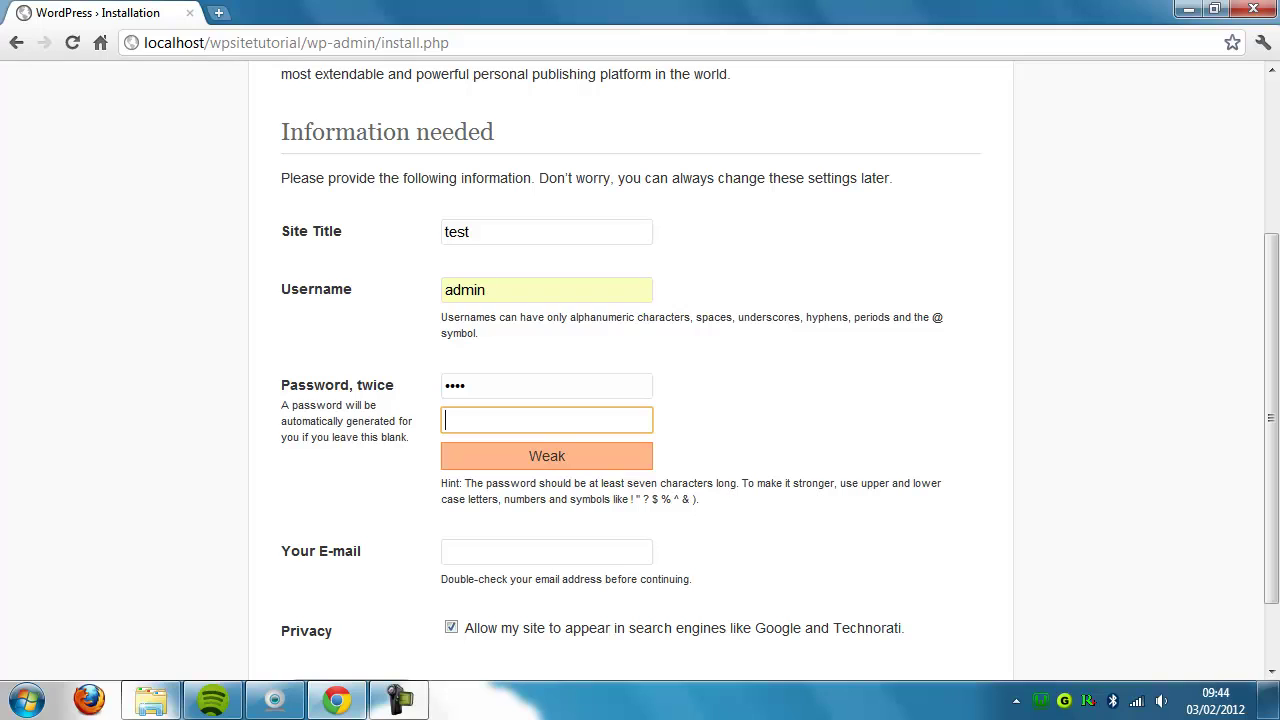
Enter the admin e-mail address, turn search-engine visibility off, and install WordPress
key("Tab")
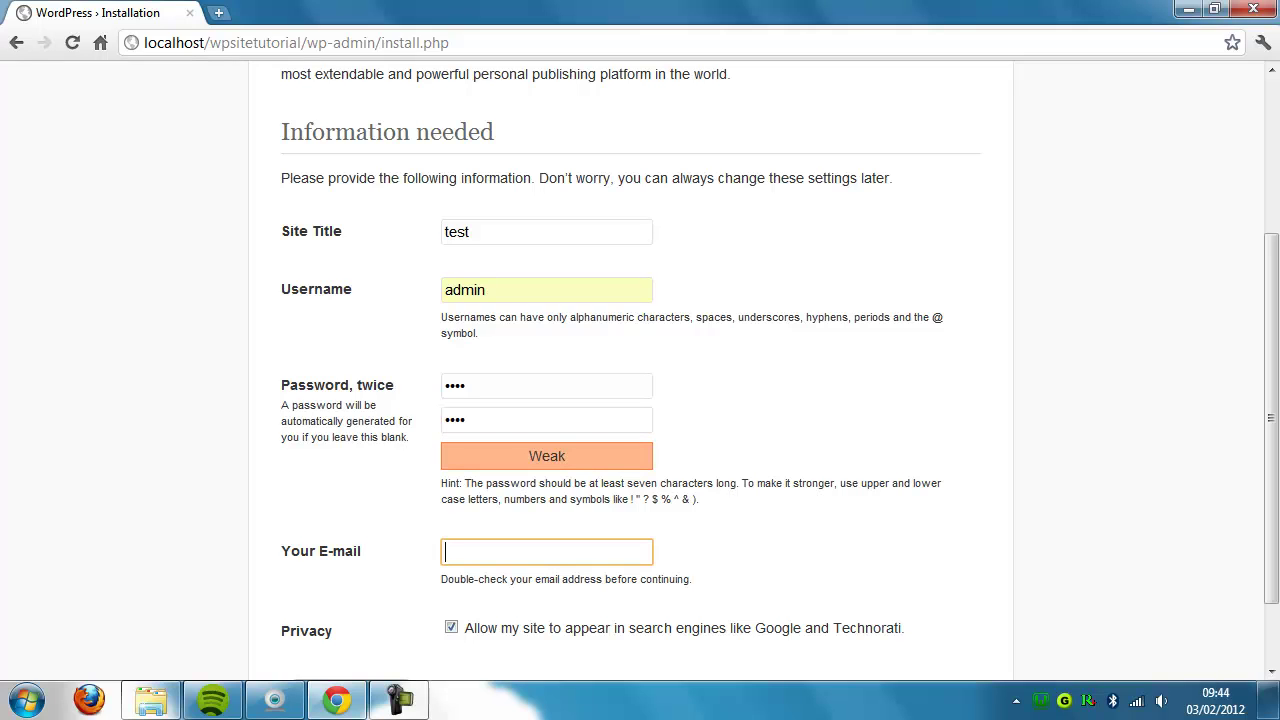
type("me@")
type("me.com")
left_click(175, 628)
scroll(175, 628, "down", 2)
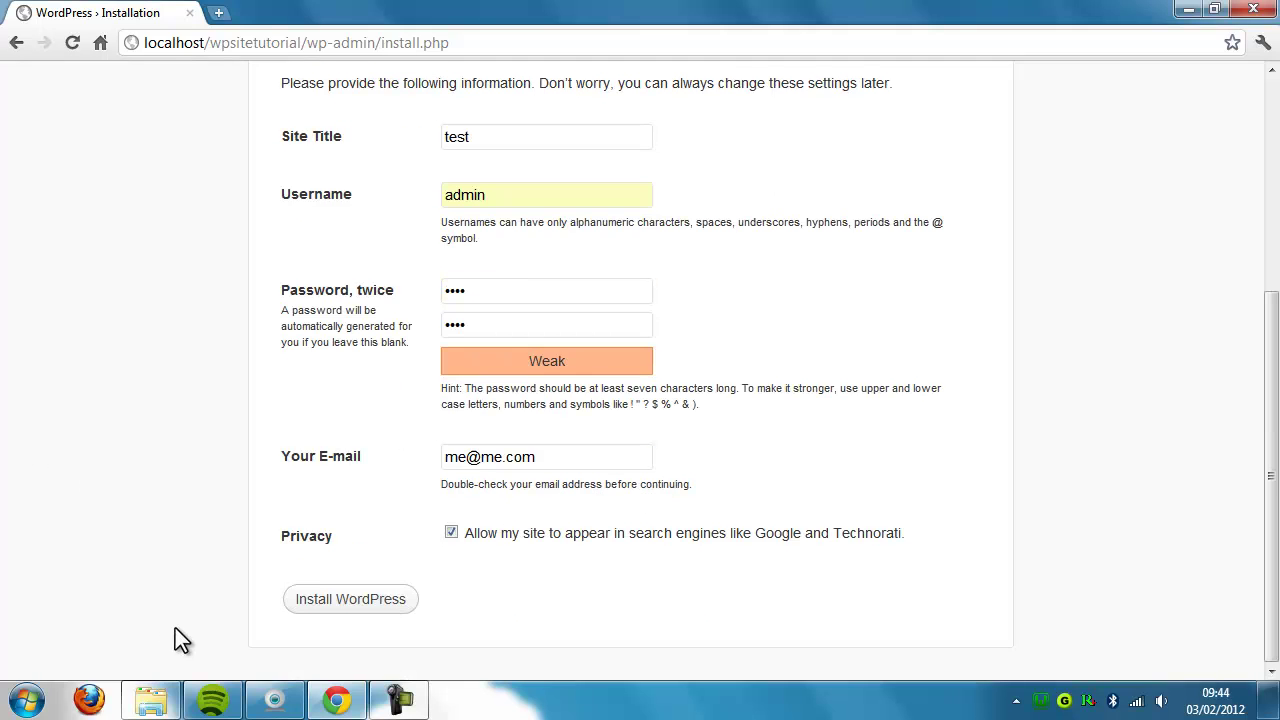
left_click(352, 602)
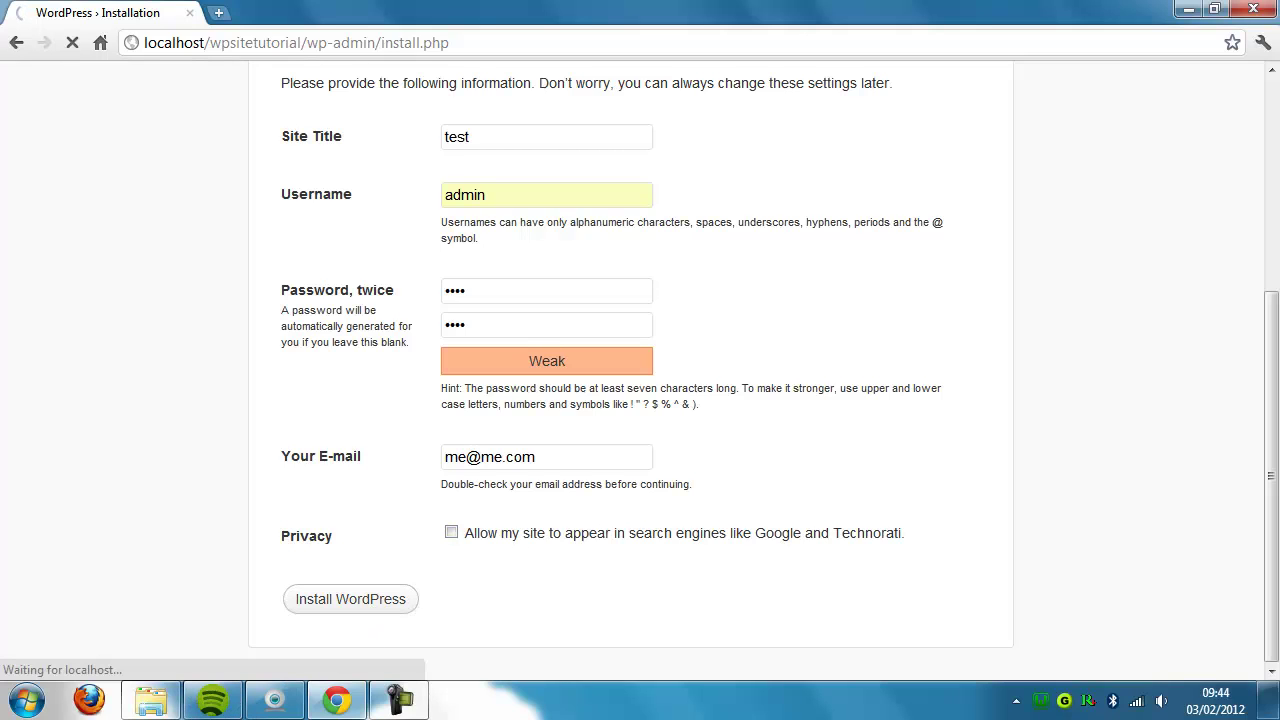
Log in as admin and view the test site's front page showing the Hello world post
key("F11")
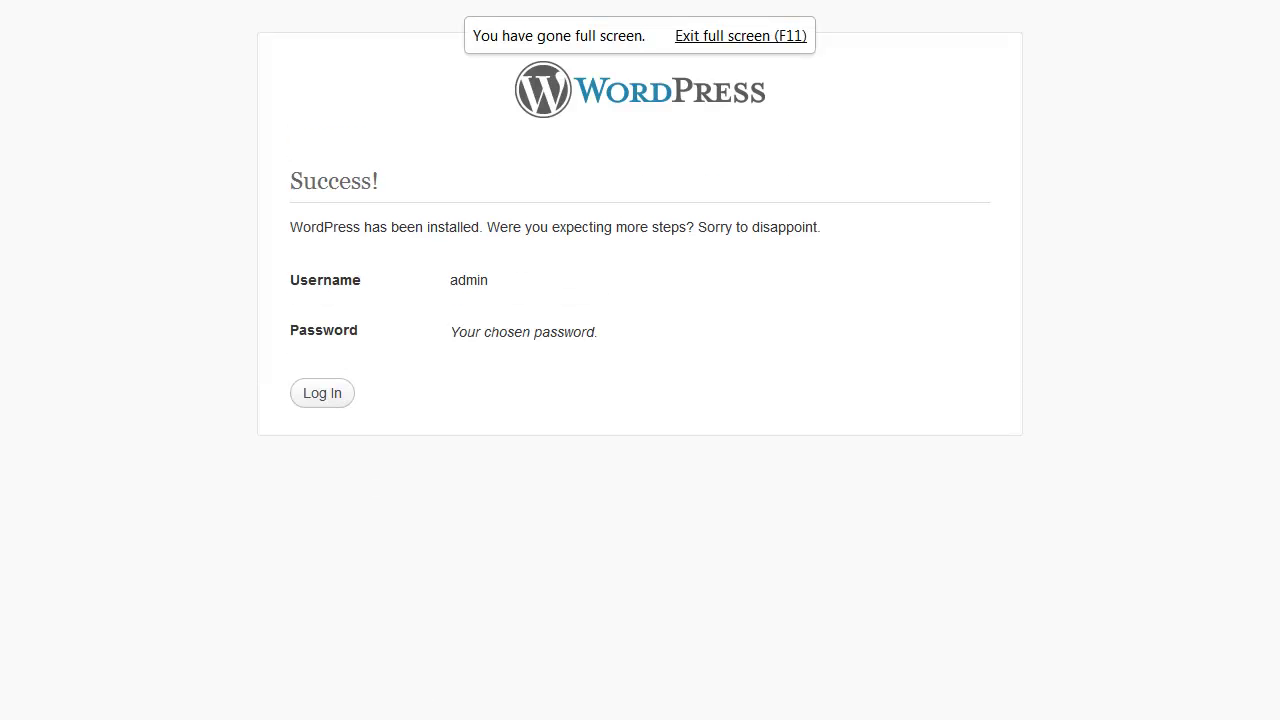
left_click(322, 393)
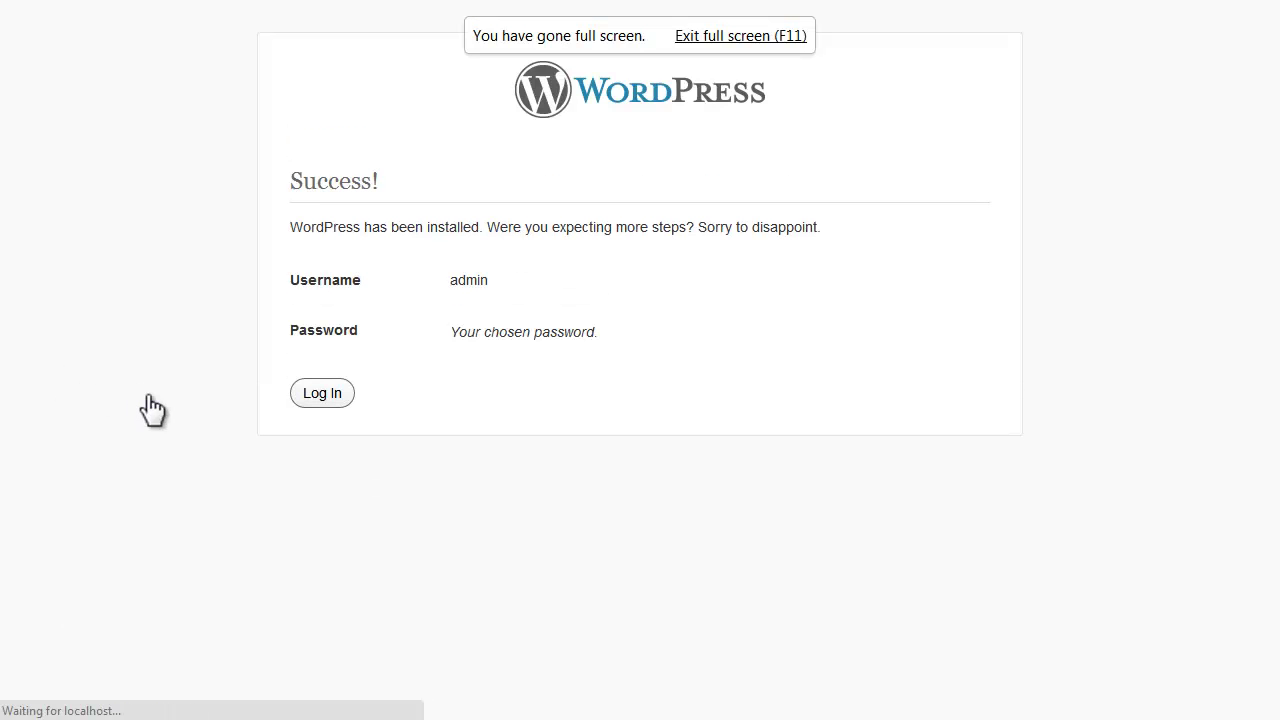
key("Return")
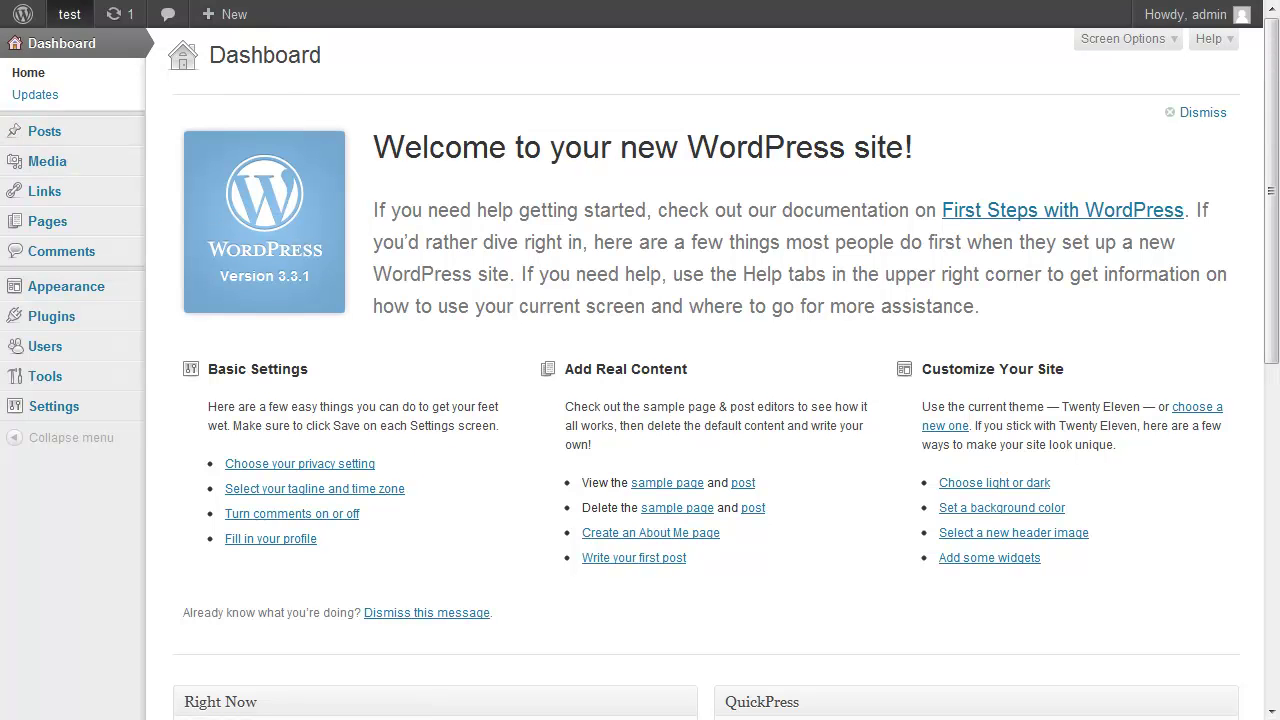
left_click(80, 43)
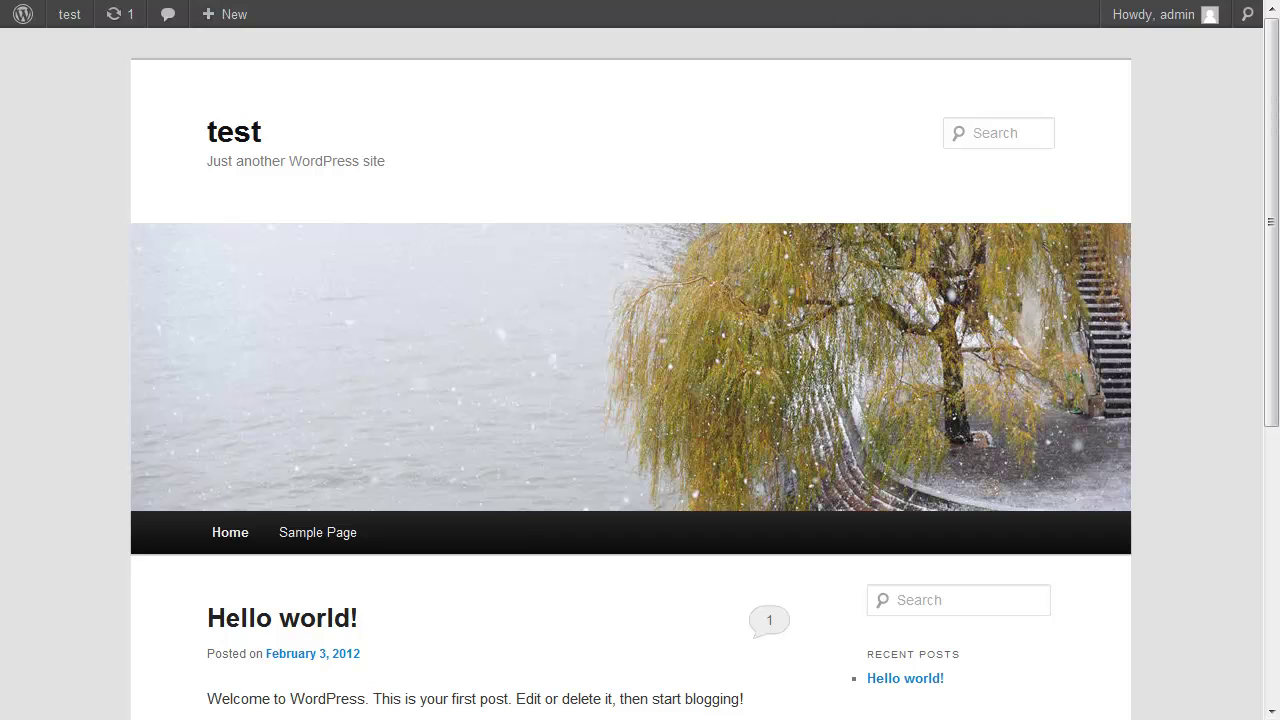
scroll(640, 400, "down", 2)
scroll(640, 400, "down", 3)
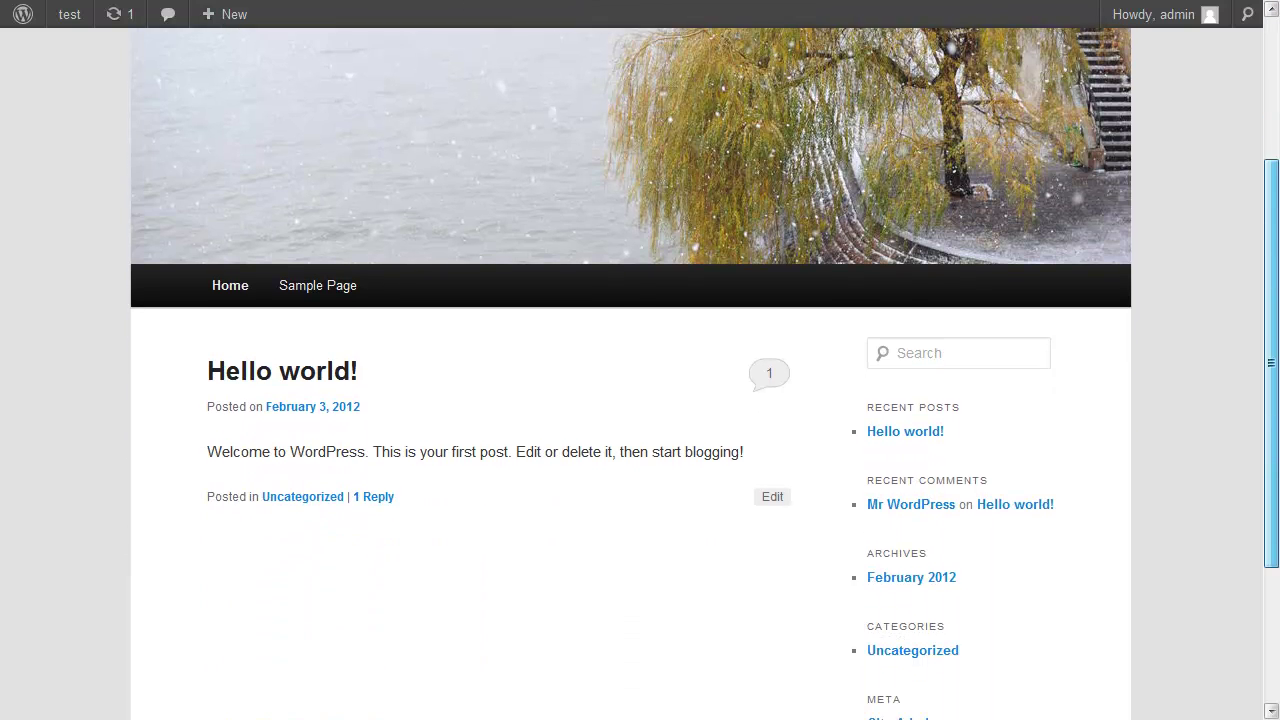
scroll(640, 400, "down", 5)
scroll(800, 272, "up", 3)
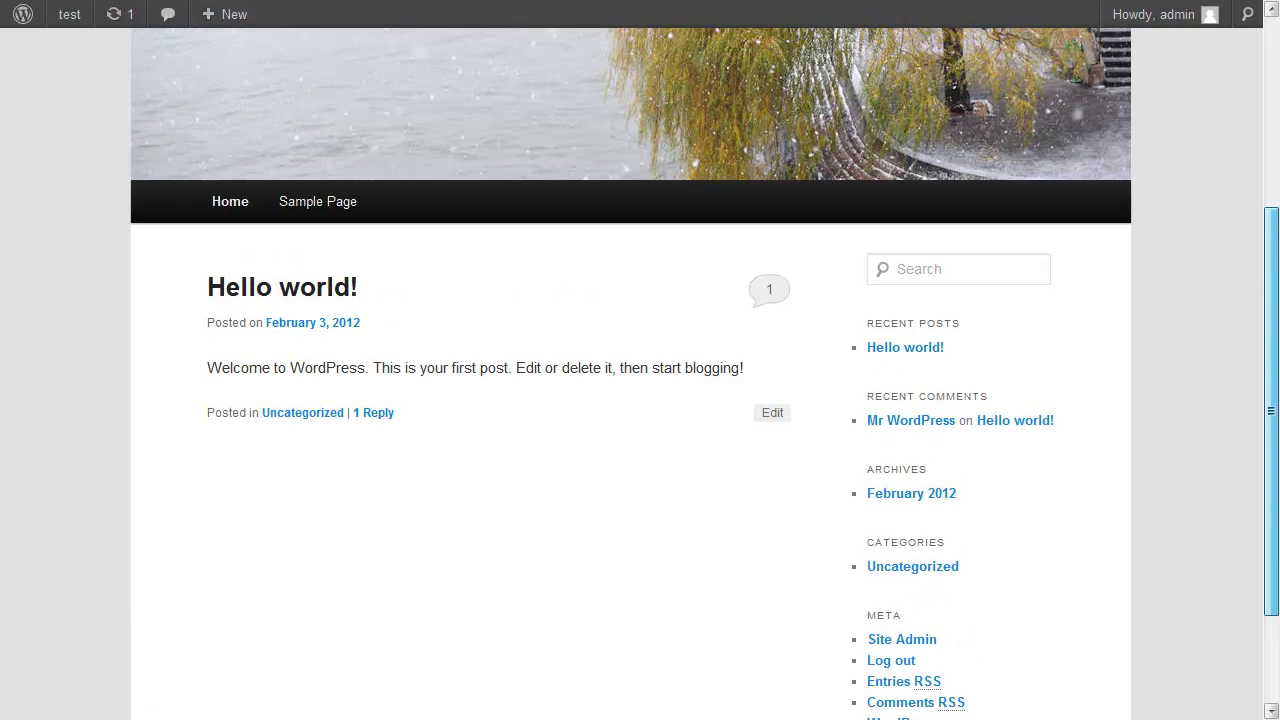